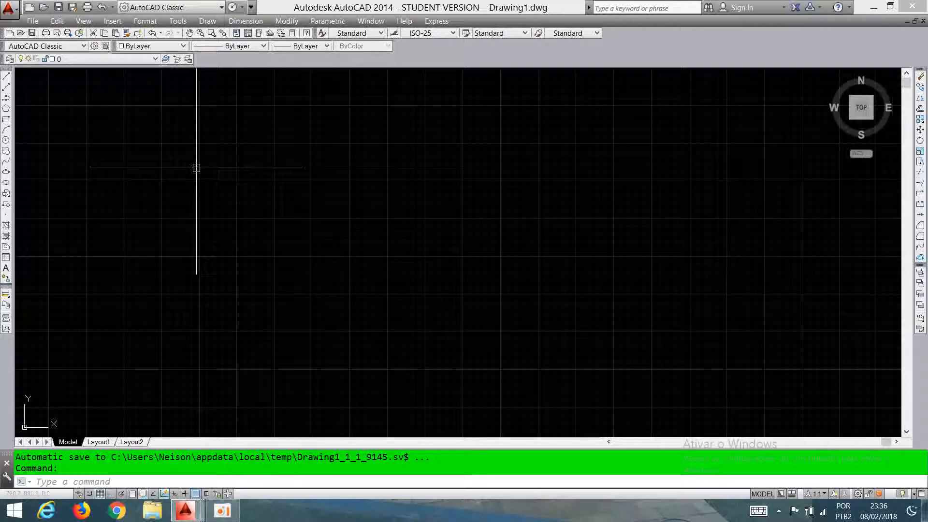
Configure the drawing units with decimal lengths and decimal degrees, both at 0.0 precision, and millimeters as the insertion scale
left_click(145, 22)
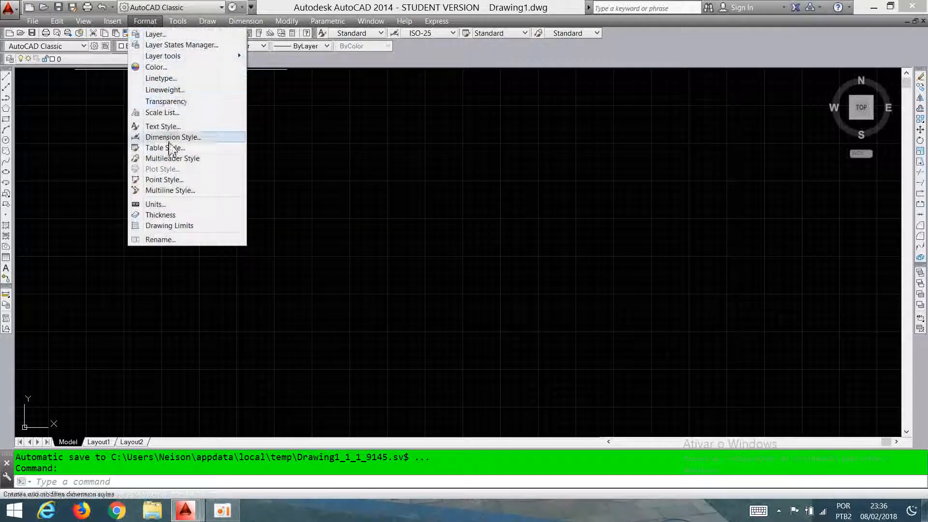
left_click(155, 204)
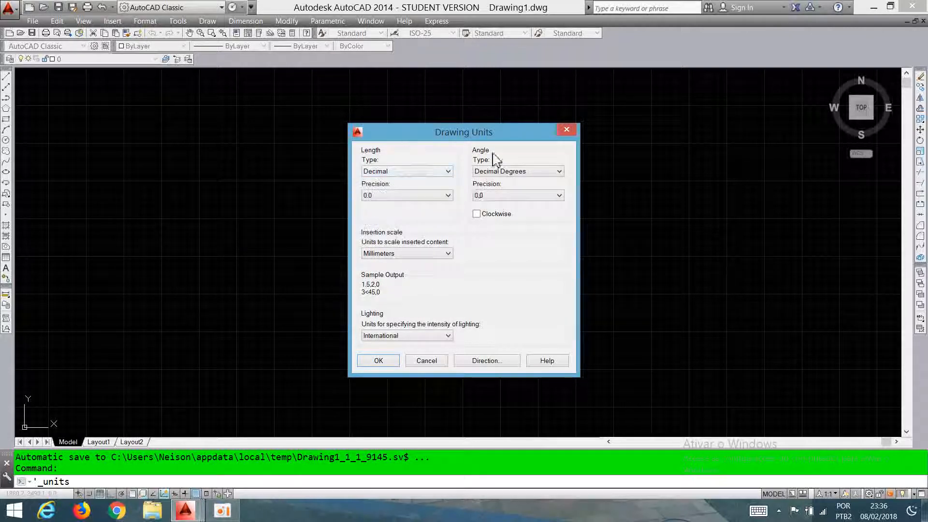
left_click(408, 196)
left_click(397, 221)
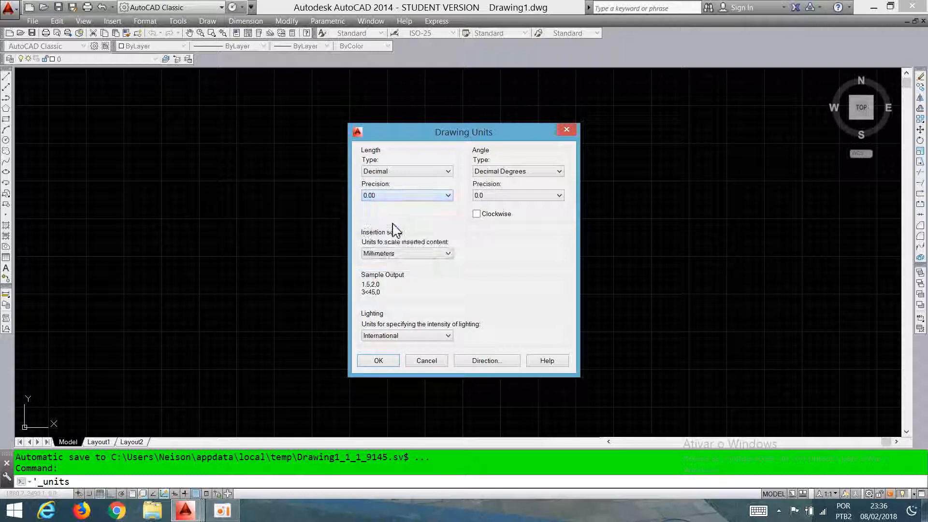
left_click(417, 200)
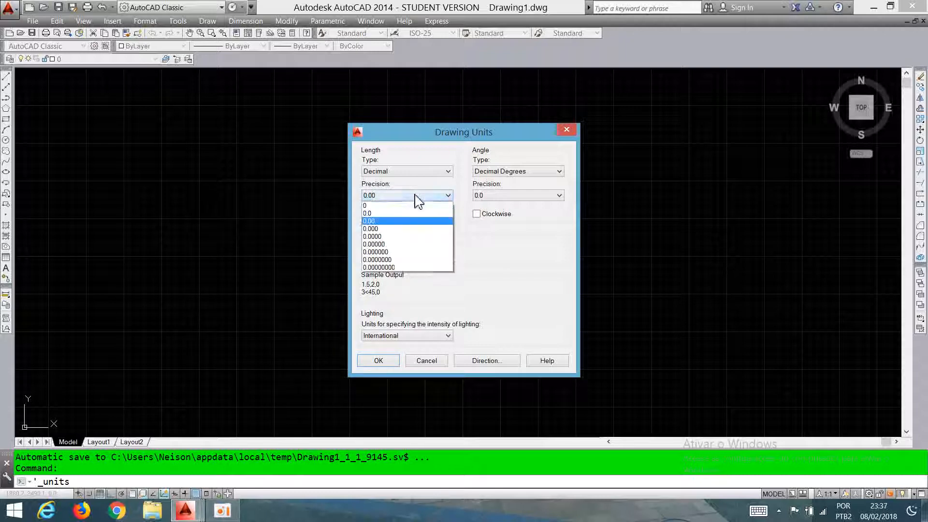
left_click(403, 219)
left_click(497, 197)
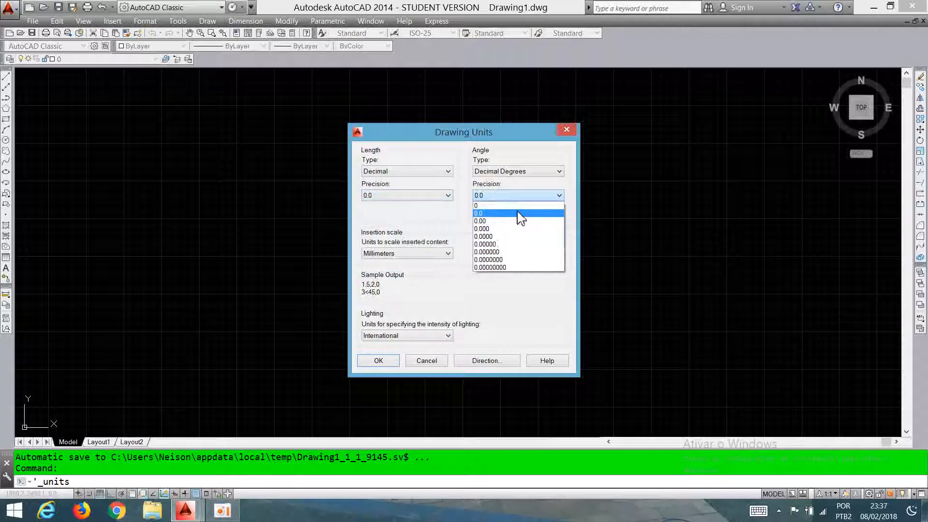
left_click(517, 213)
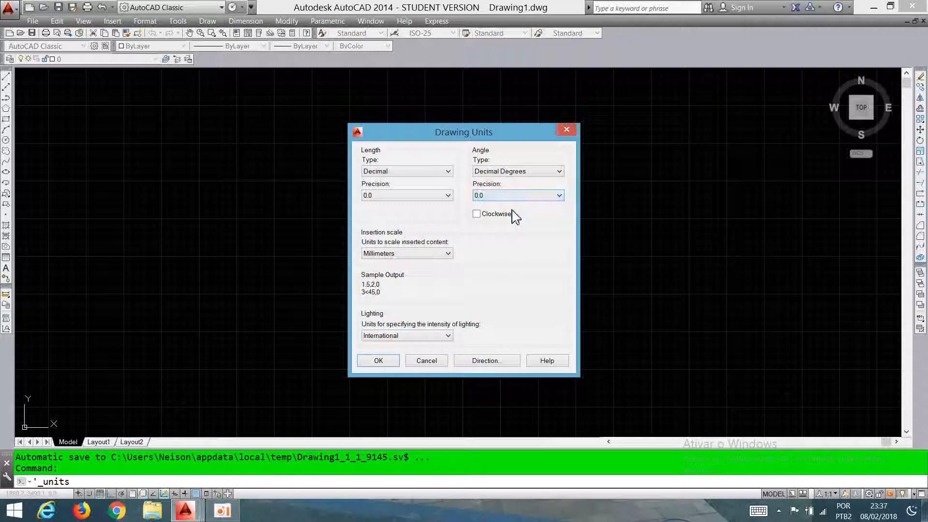
left_click(420, 255)
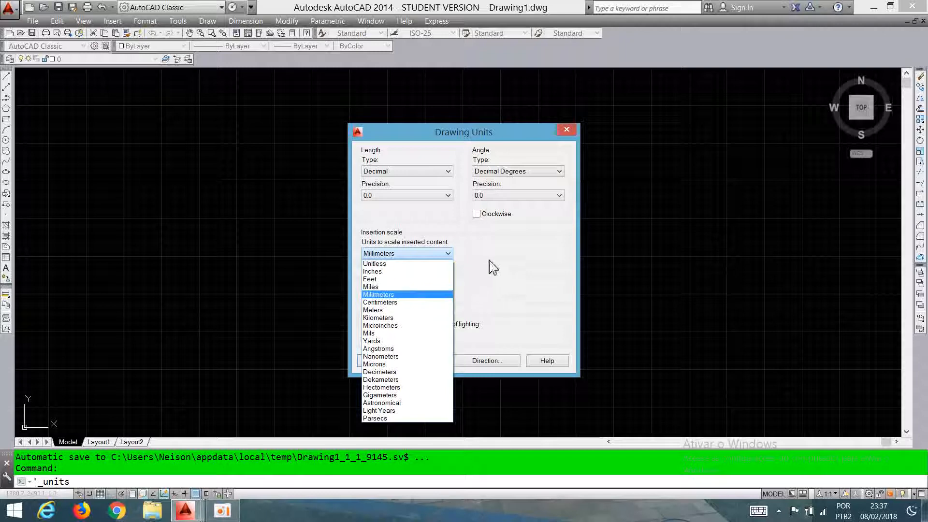
left_click(416, 258)
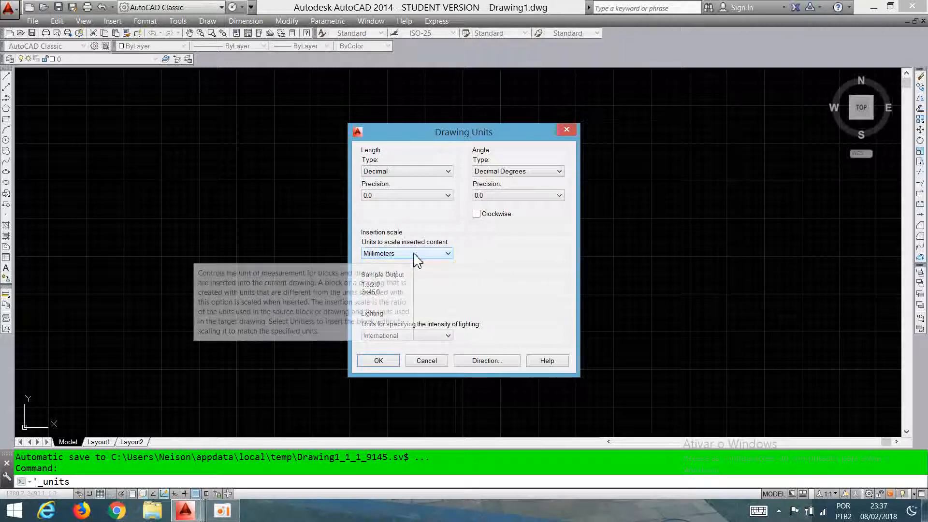
left_click(379, 362)
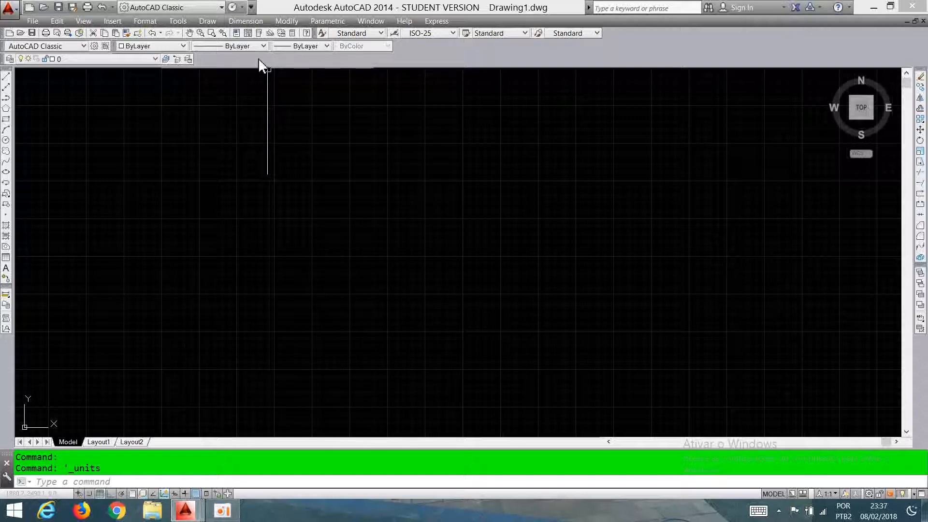
Examine the available object colors, linetypes, lineweights and the list of existing layers
left_click(170, 46)
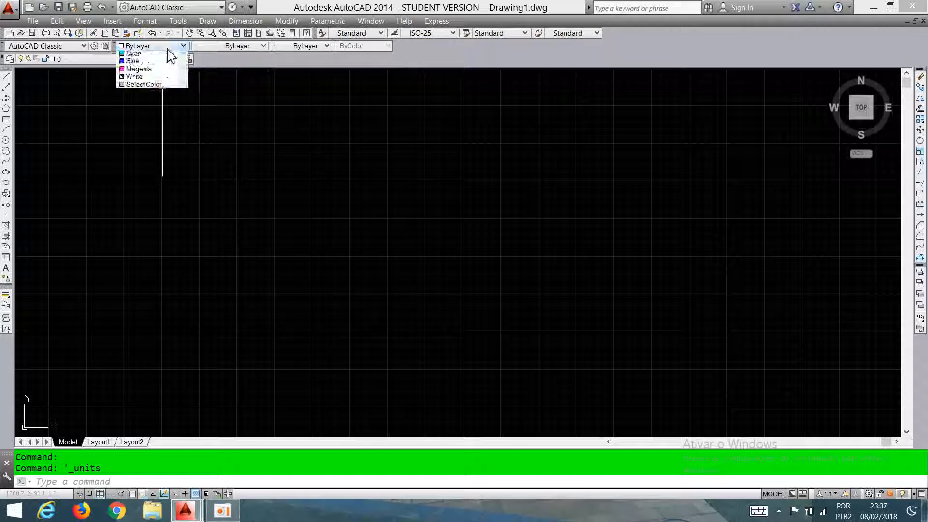
left_click(216, 45)
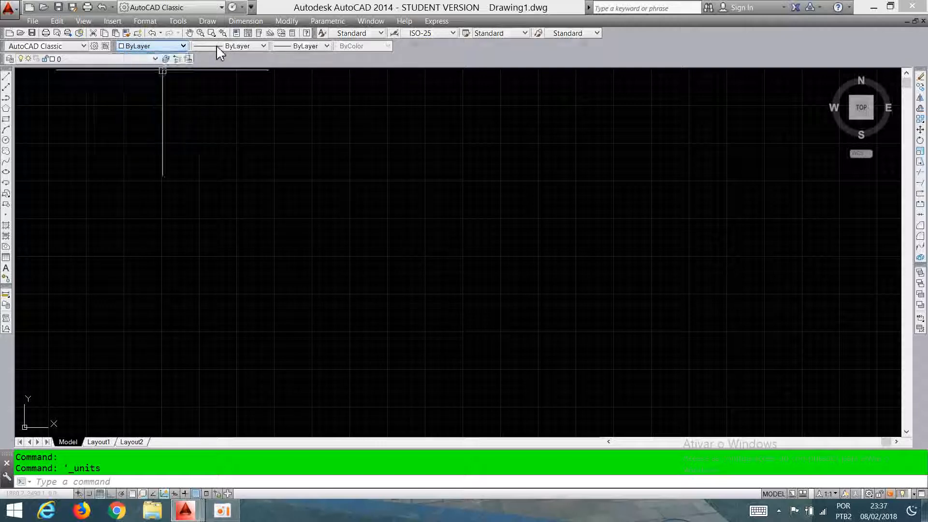
left_click(216, 46)
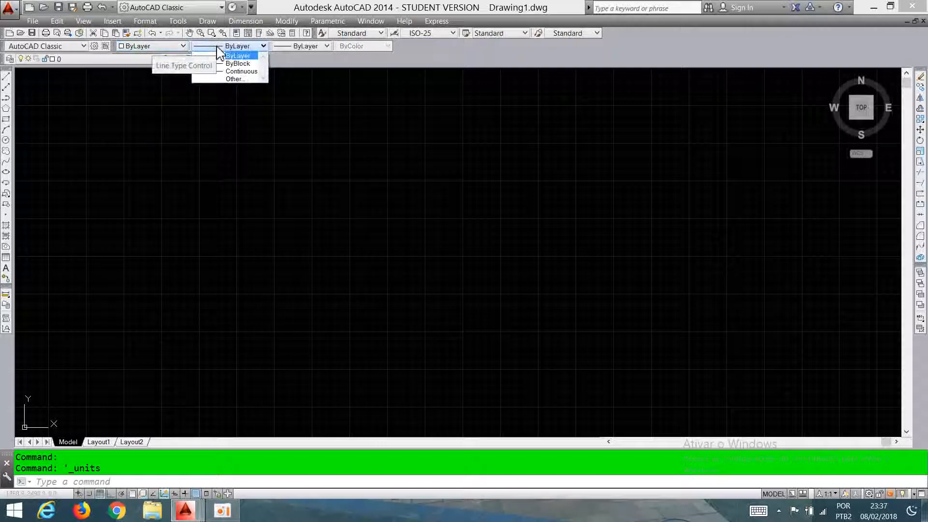
left_click(216, 46)
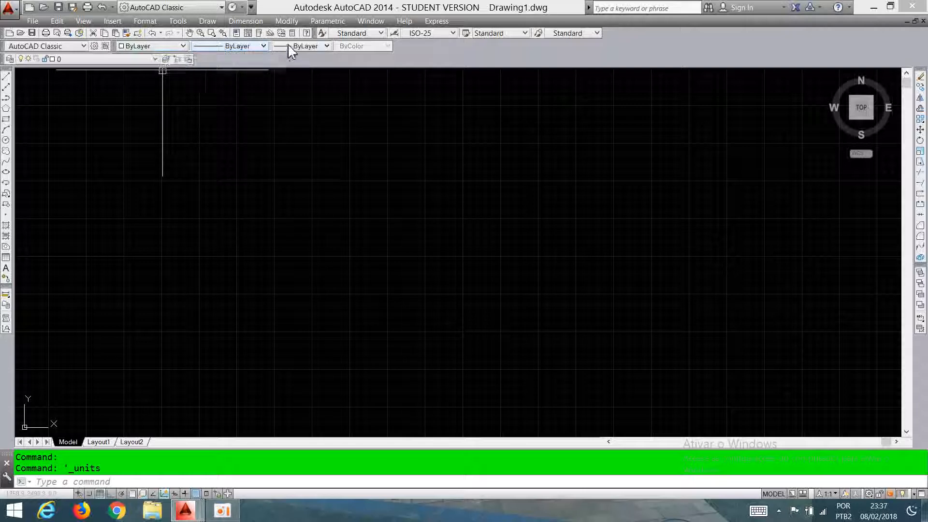
left_click(294, 47)
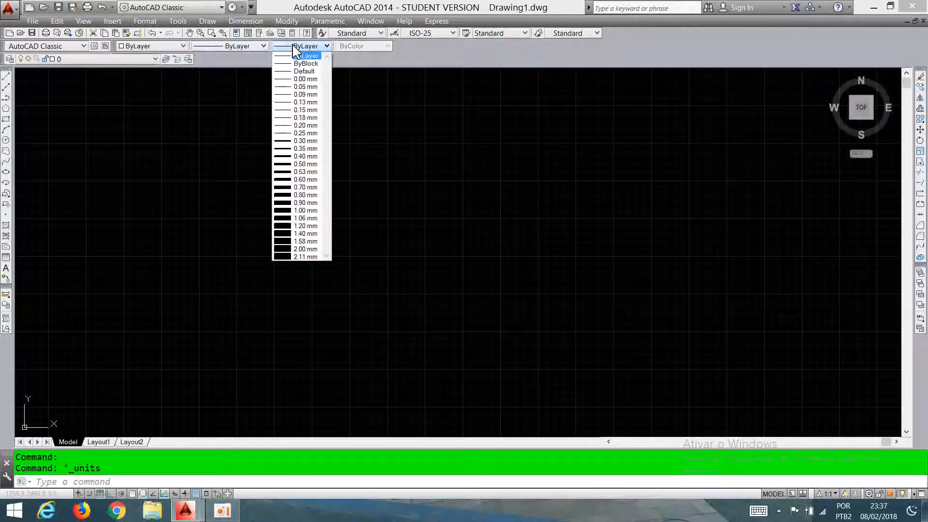
left_click(293, 46)
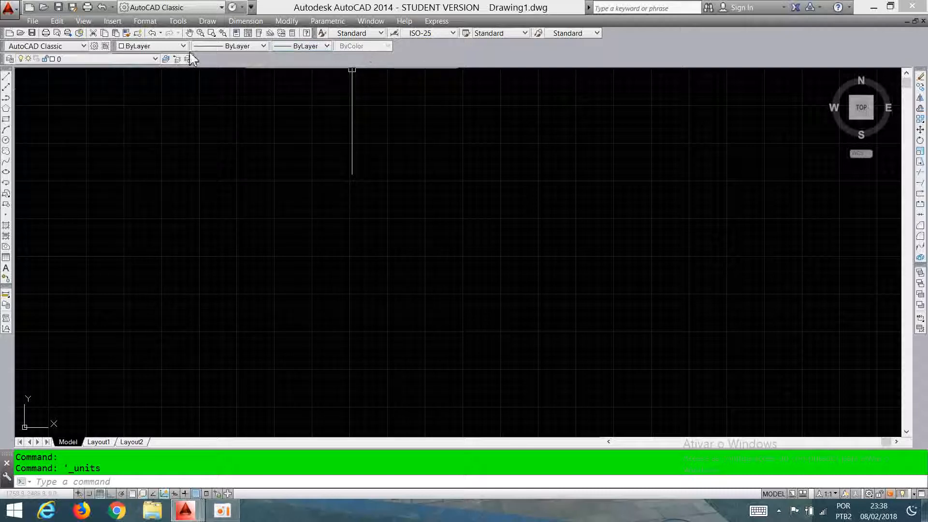
left_click(171, 48)
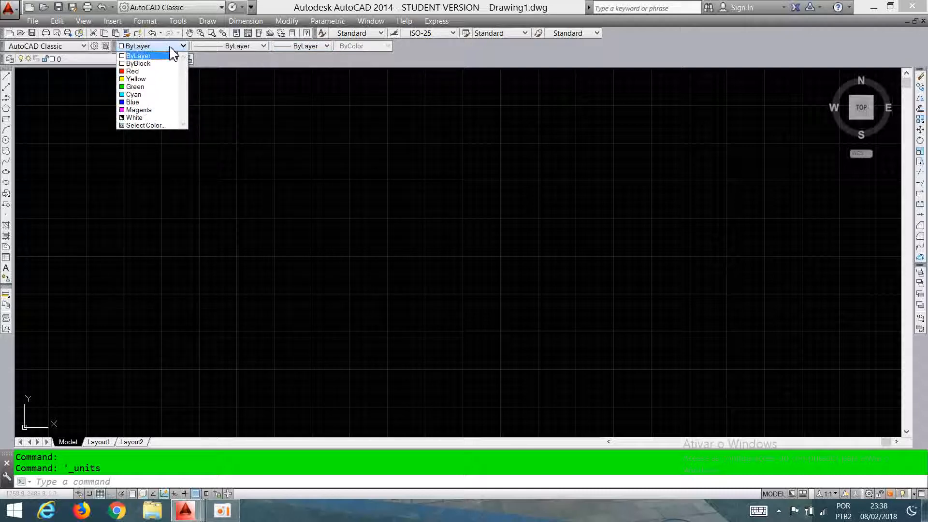
left_click(171, 48)
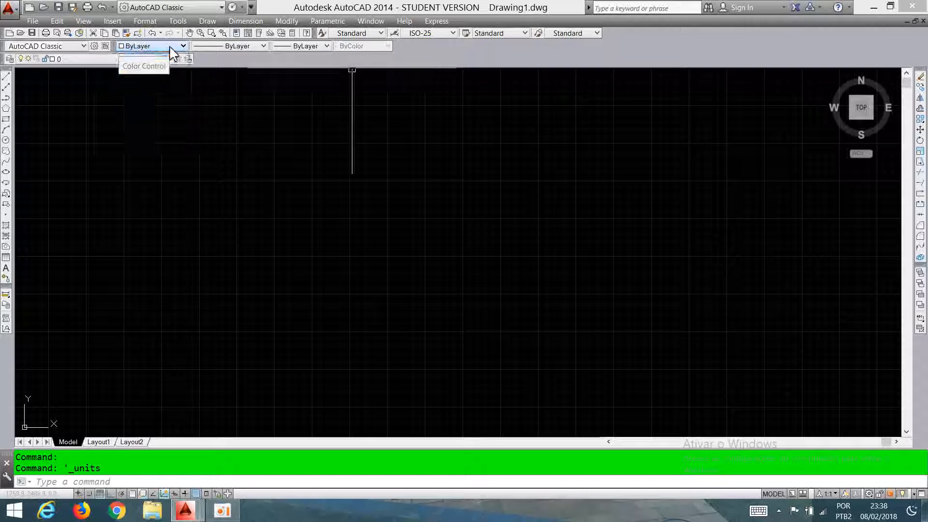
left_click(80, 63)
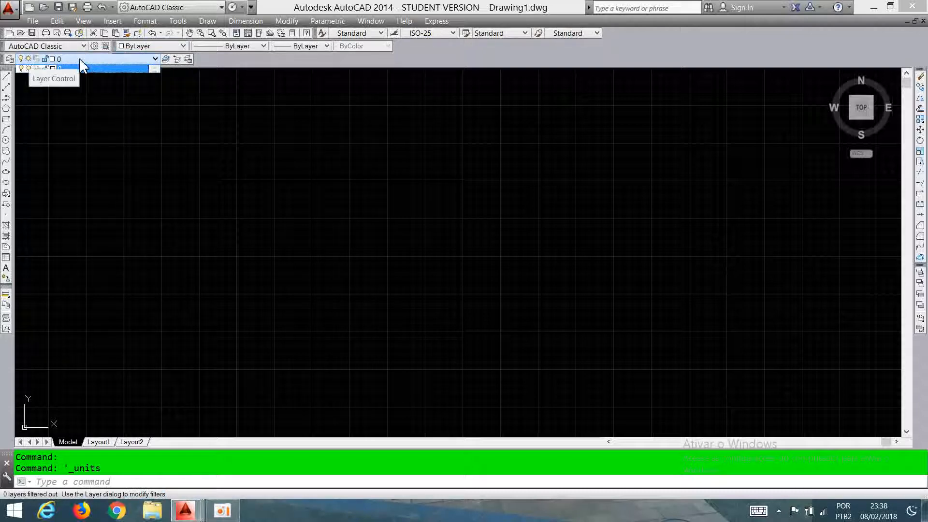
left_click(116, 94)
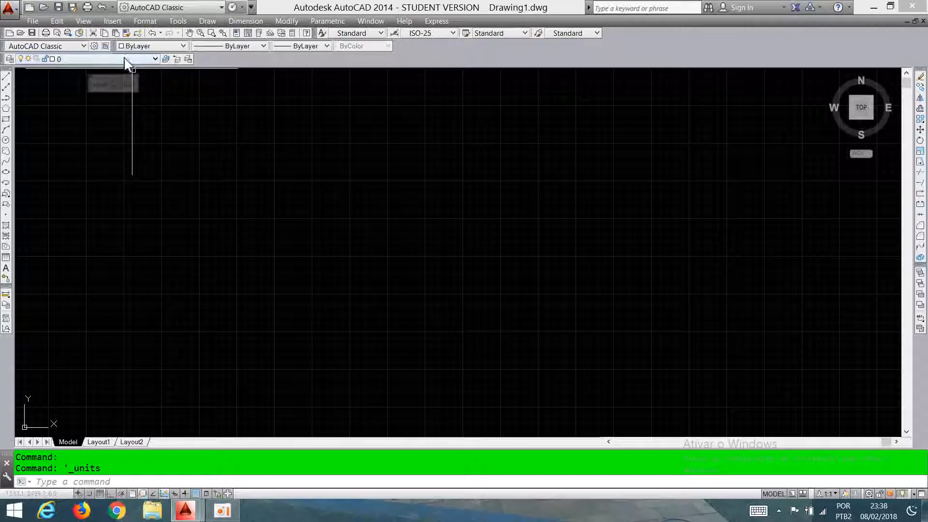
left_click(76, 59)
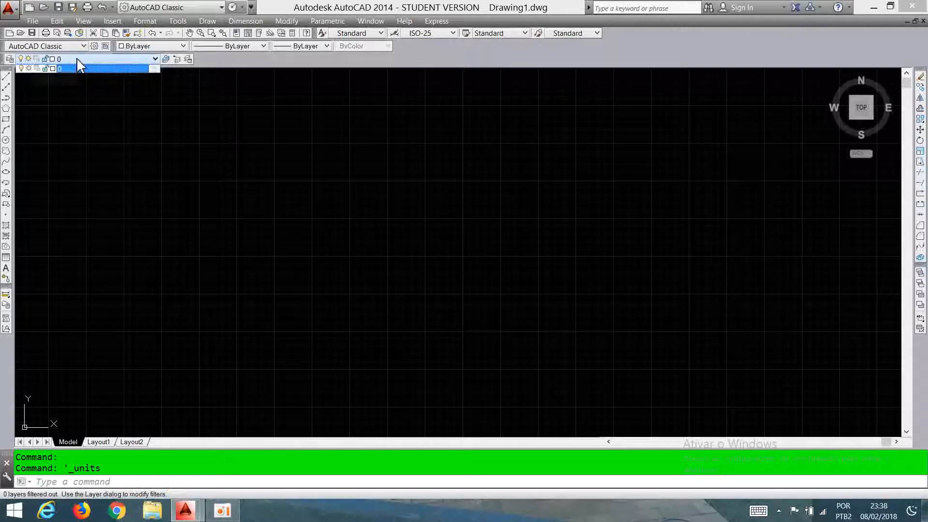
left_click(78, 69)
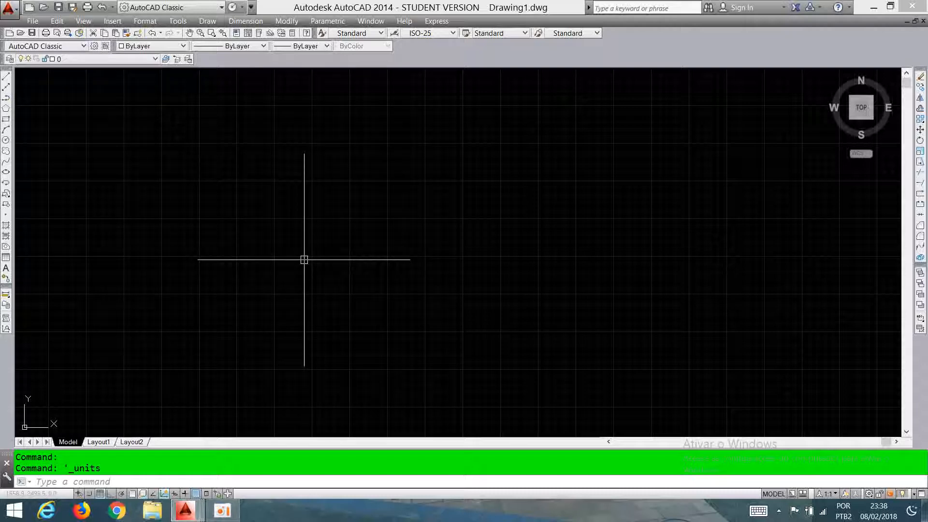
Open the Layer Properties Manager and create five new layers with their default names
type("LA")
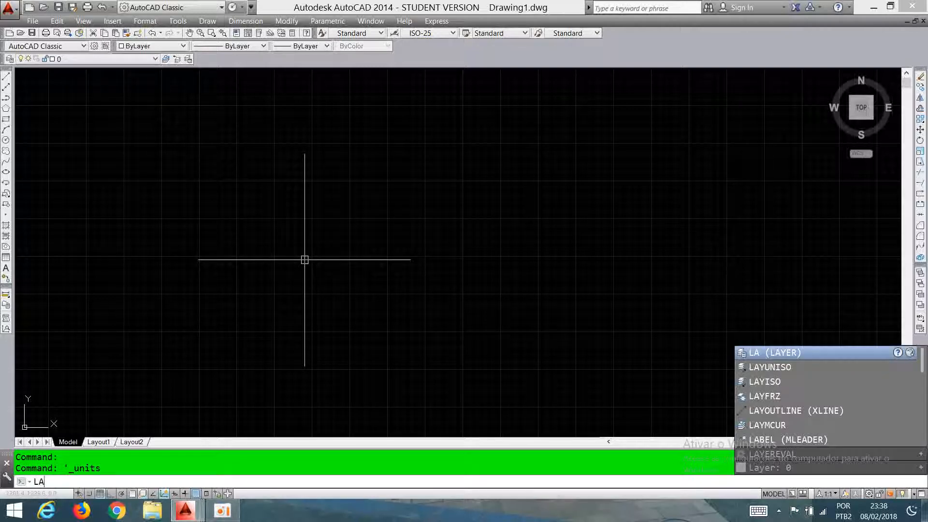
key("Return")
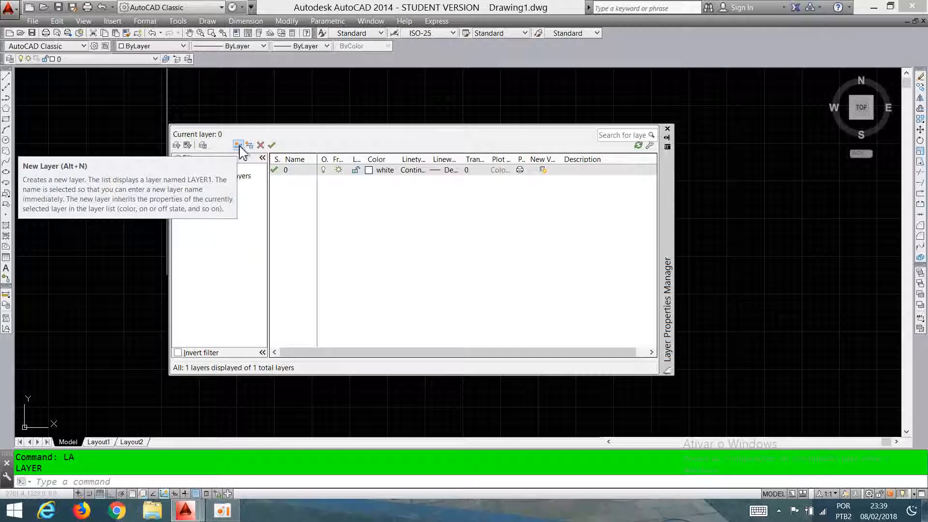
left_click(239, 146)
left_click(238, 146)
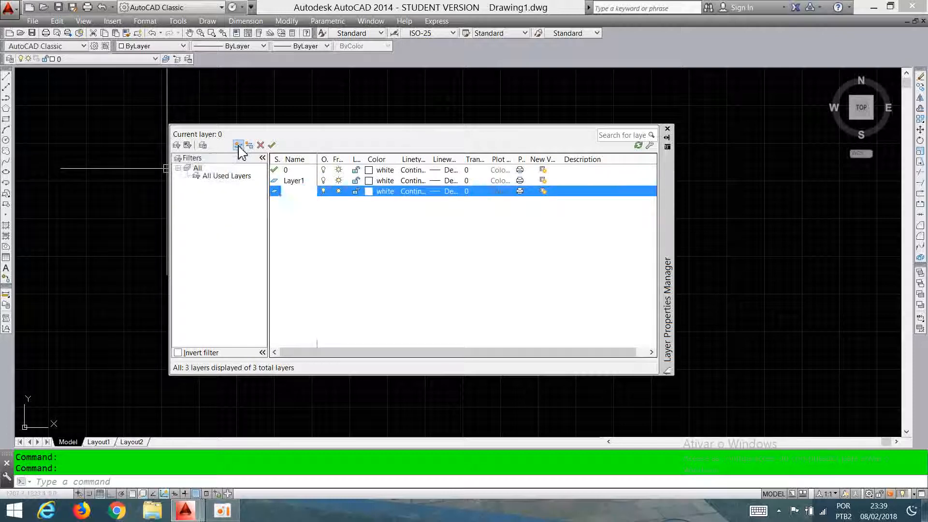
left_click(238, 146)
left_click(238, 146)
left_click(239, 146)
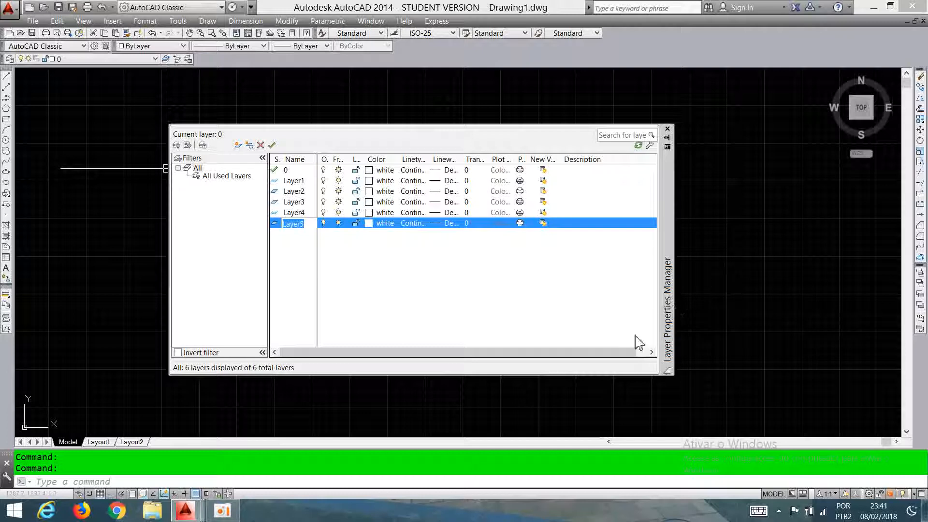
mouse_move(180, 514)
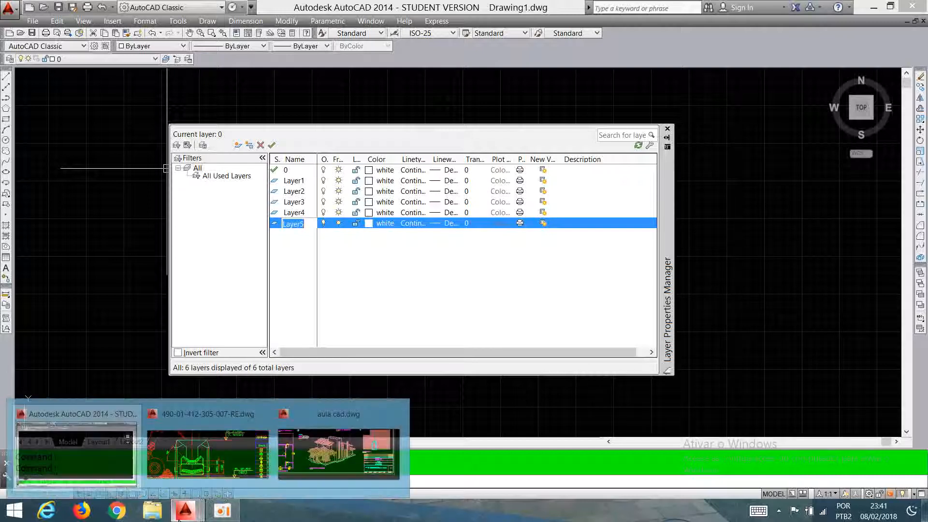
left_click(212, 453)
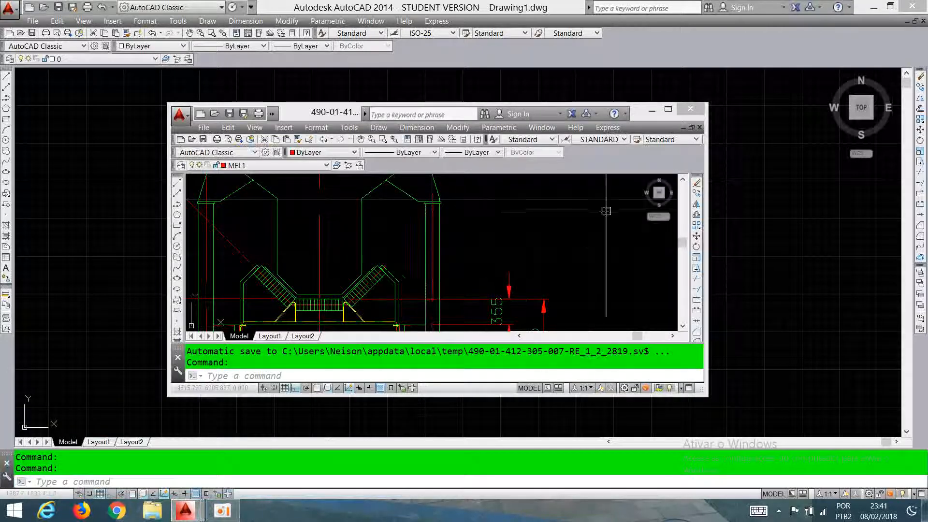
left_click(668, 111)
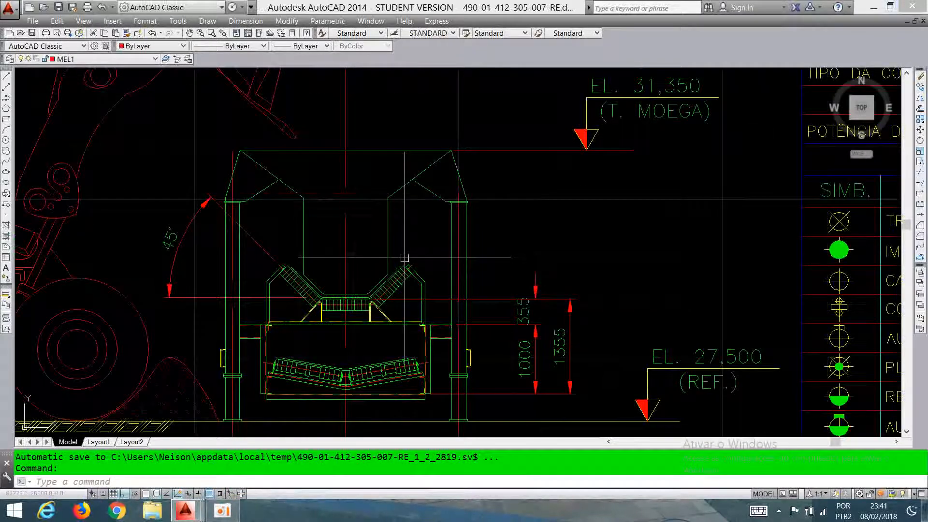
Examine the line colors and linetypes in section CORTE "A-A", including its outlines, centerlines and dimensions
scroll(405, 258, "down", 4)
scroll(398, 245, "up", 2)
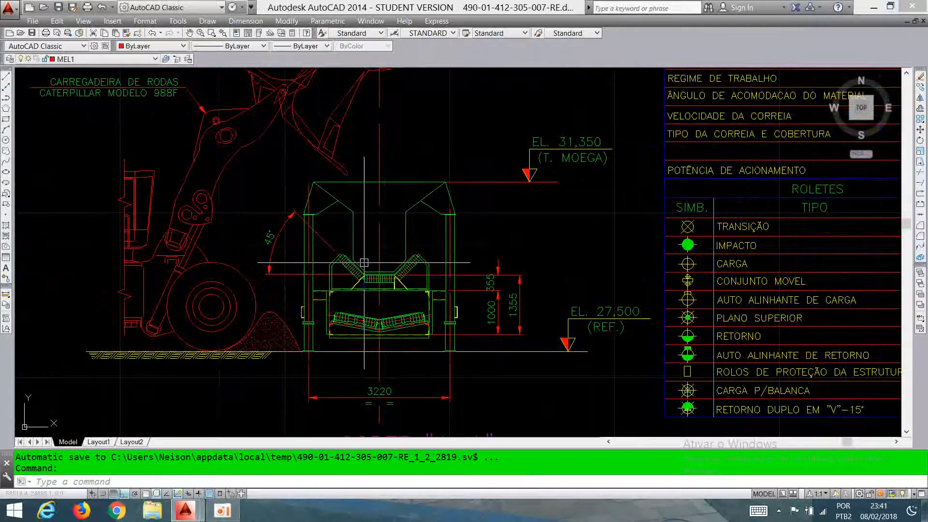
scroll(364, 262, "down", 5)
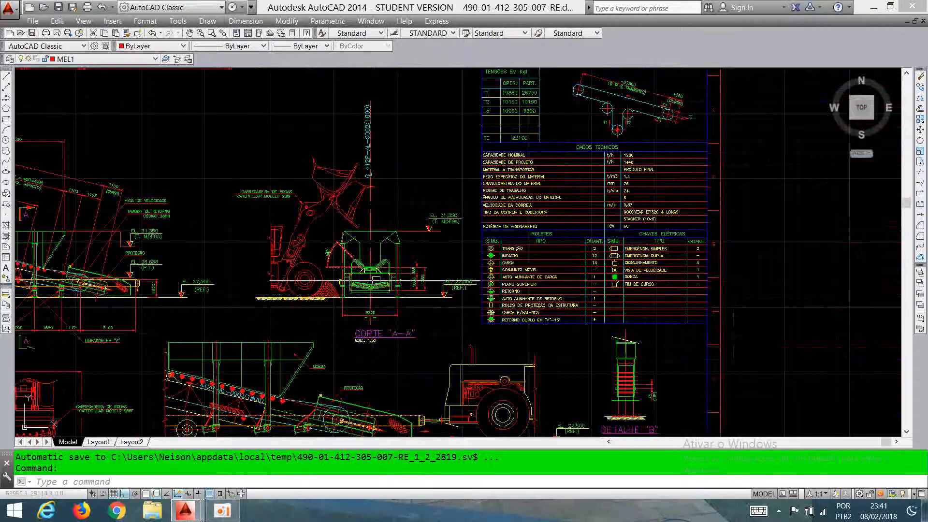
scroll(376, 280, "down", 2)
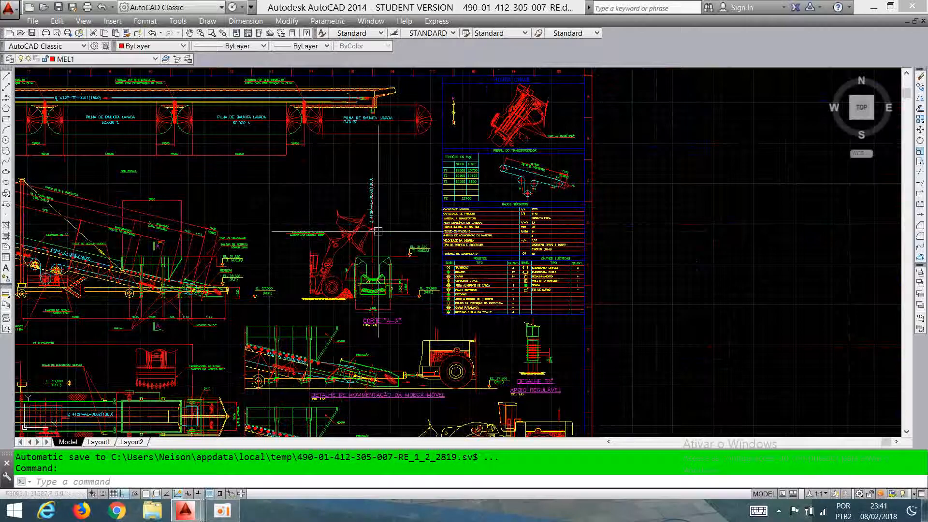
scroll(378, 232, "down", 2)
scroll(344, 287, "up", 7)
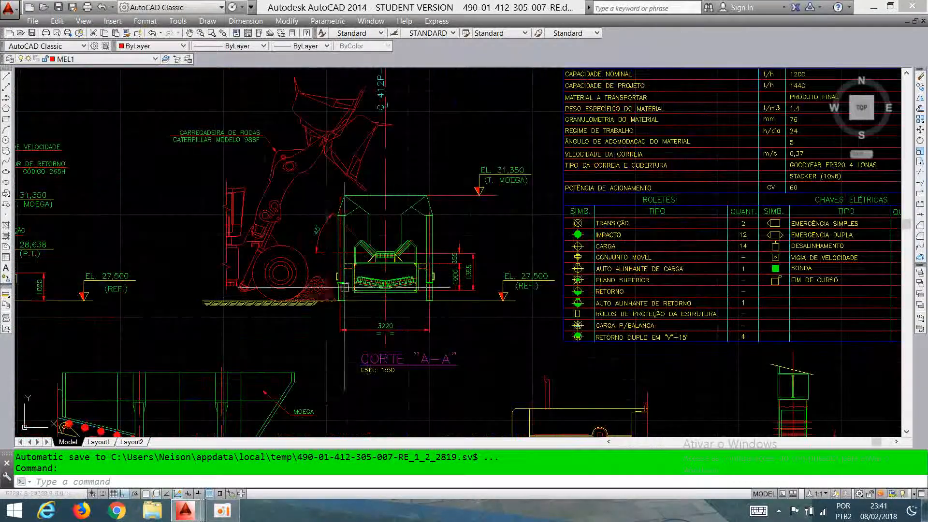
scroll(416, 328, "up", 4)
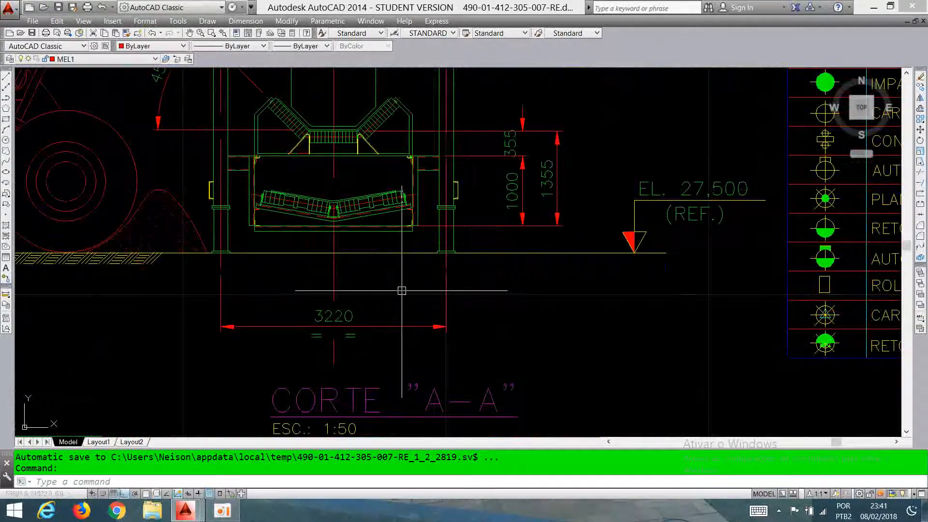
scroll(401, 291, "up", 2)
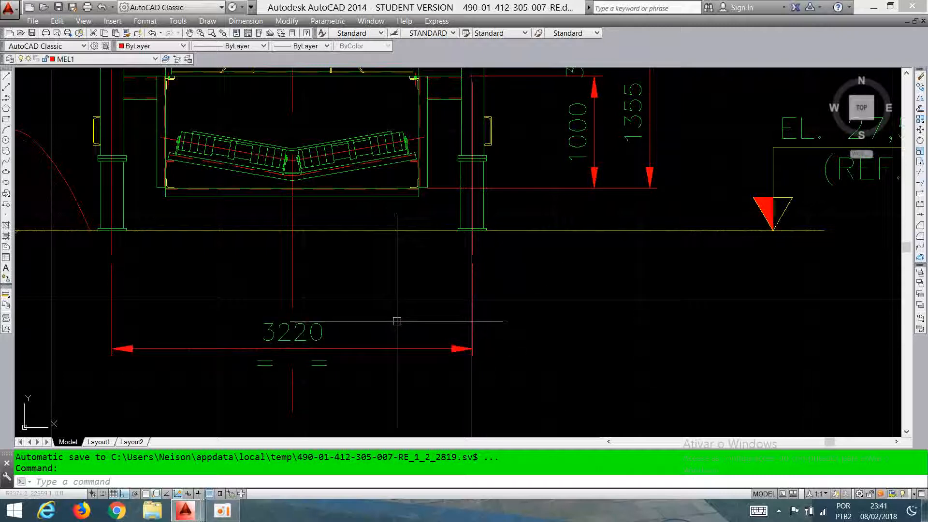
scroll(397, 321, "down", 3)
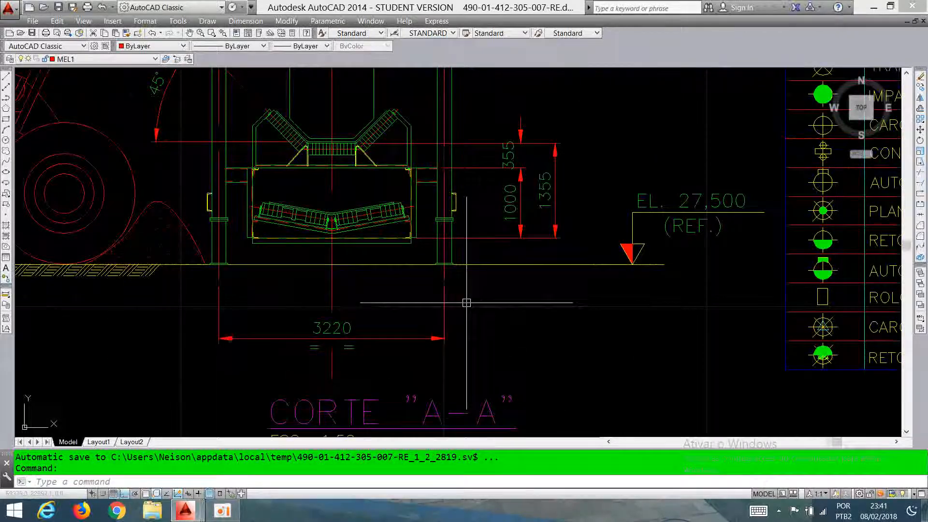
Examine the base of section CORTE "A-A" and the line colors in the DETALHE DE MOVIMENTAÇÃO DA MOEGA MÓVEL views
scroll(466, 305, "up", 4)
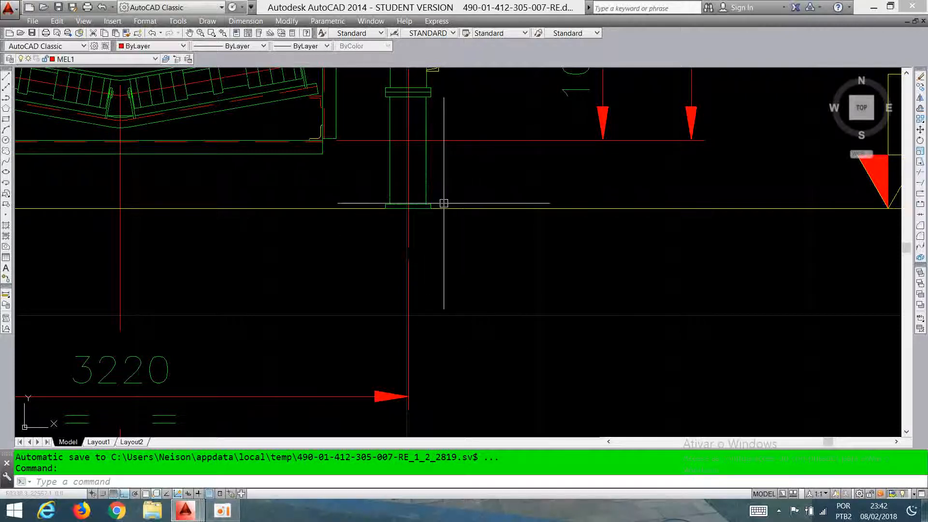
scroll(370, 199, "down", 5)
scroll(370, 200, "down", 1)
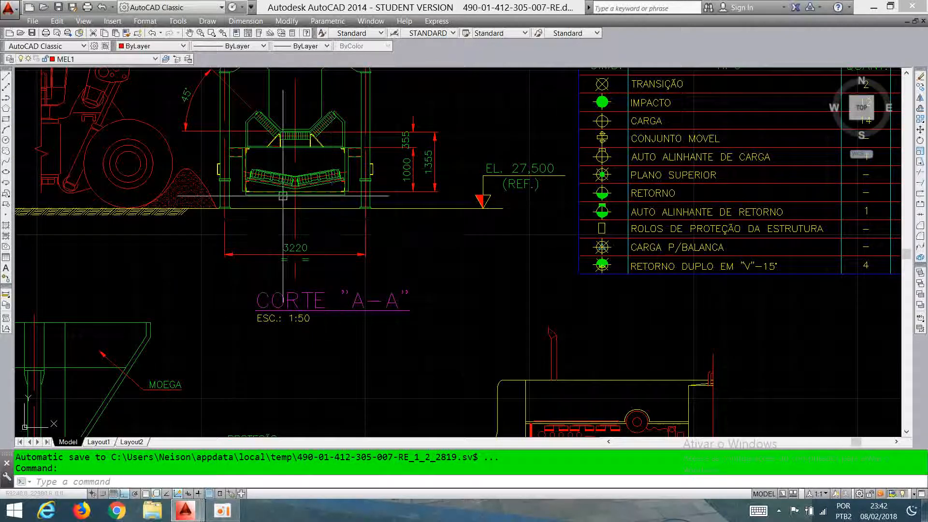
scroll(246, 194, "down", 3)
mouse_move(392, 312)
middle_mouse_down()
mouse_move(344, 168)
mouse_move(343, 46)
middle_mouse_up()
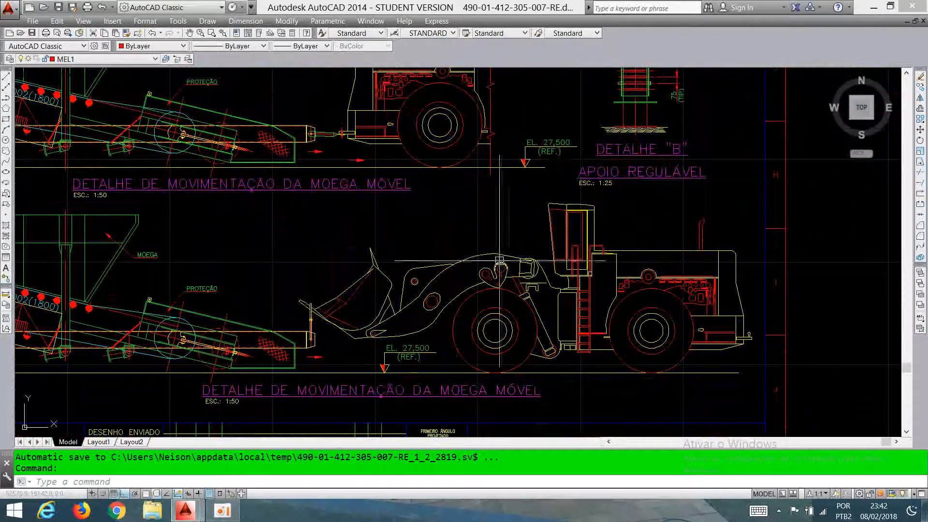
scroll(418, 259, "down", 4)
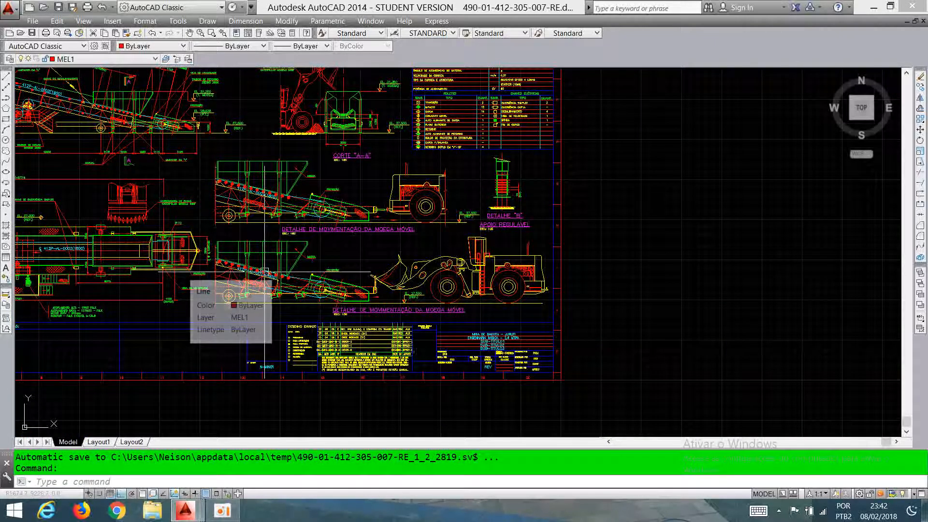
Switch to the open drawing aula cad.dwg and examine the PERSPECTIVA NOROESTE view and the sheet around it
mouse_move(185, 510)
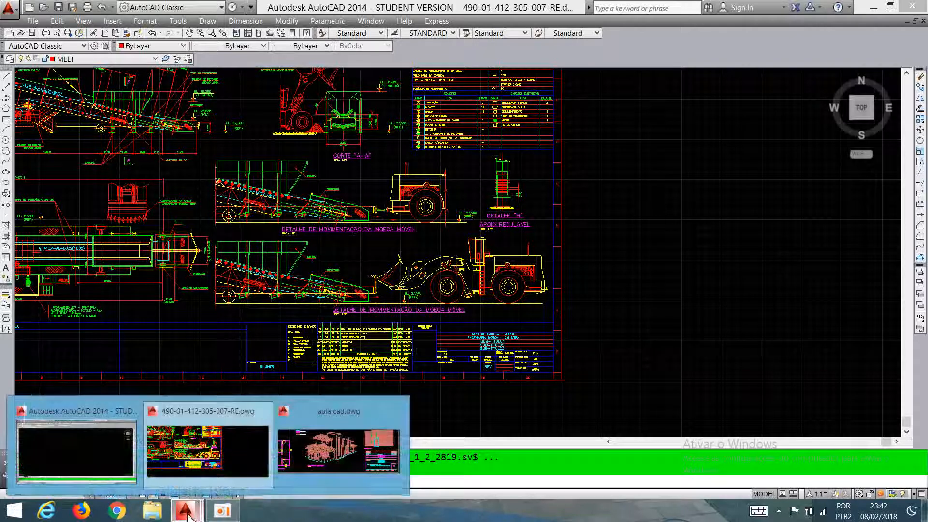
left_click(343, 451)
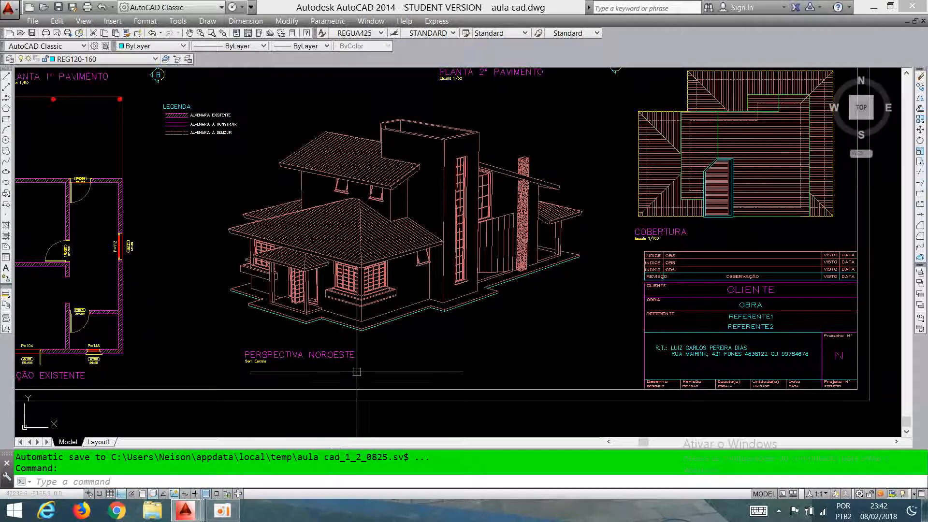
scroll(476, 288, "down", 3)
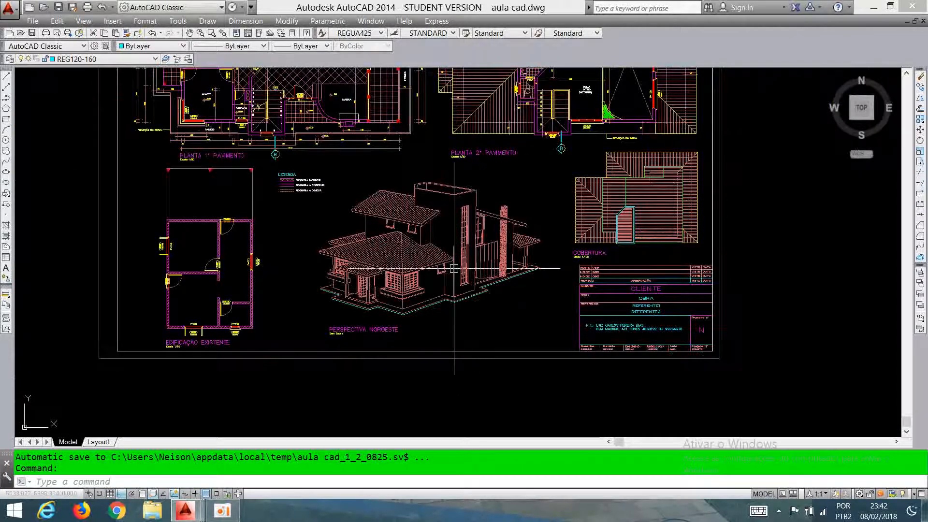
scroll(477, 249, "down", 1)
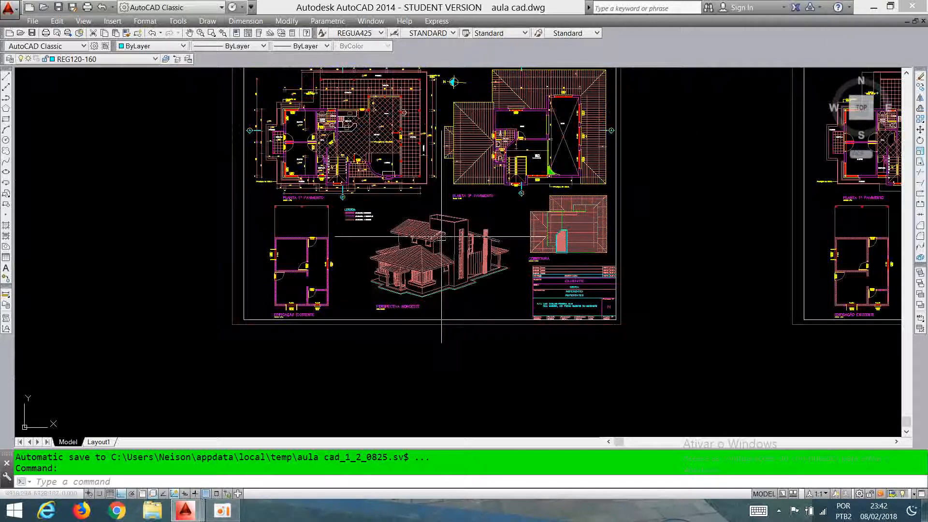
scroll(442, 236, "up", 2)
scroll(441, 236, "up", 2)
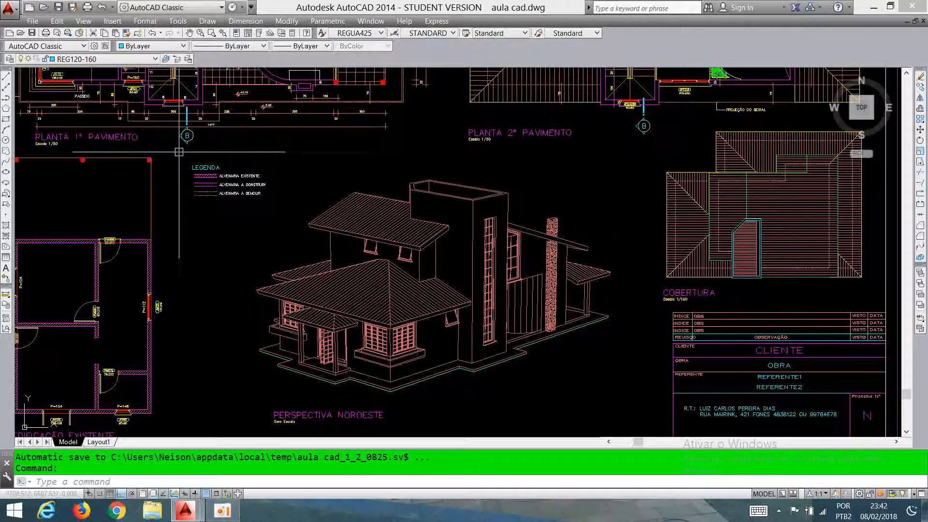
Examine the line colors and linetypes of walls, stairs and dimensions in PLANTA 1º PAVIMENTO, the full sheets and the COBERTURA plan
mouse_move(179, 153)
middle_mouse_down()
mouse_move(220, 208)
mouse_move(459, 353)
middle_mouse_up()
scroll(424, 305, "up", 4)
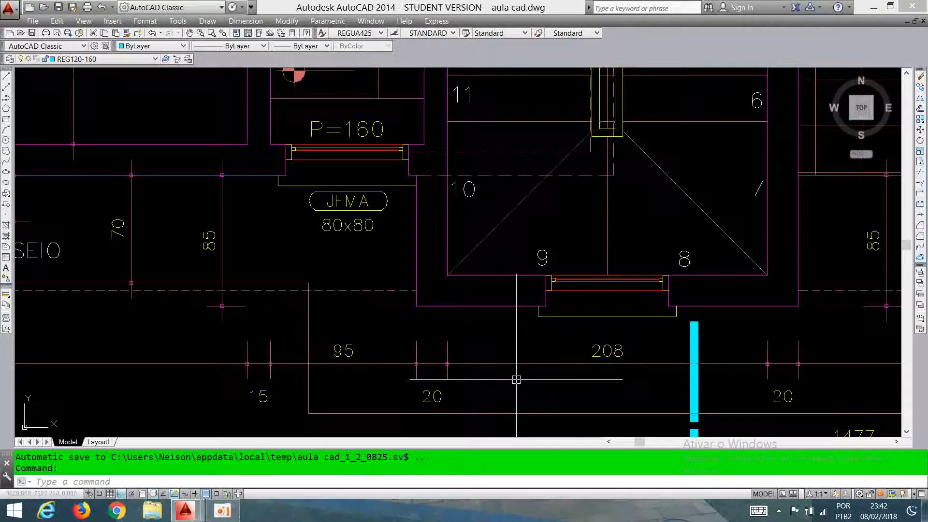
scroll(516, 379, "down", 2)
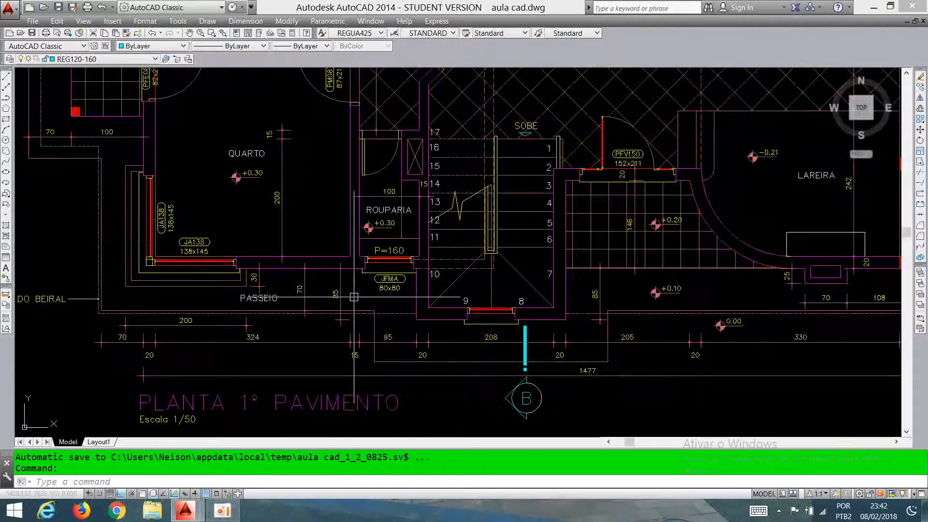
scroll(352, 296, "down", 2)
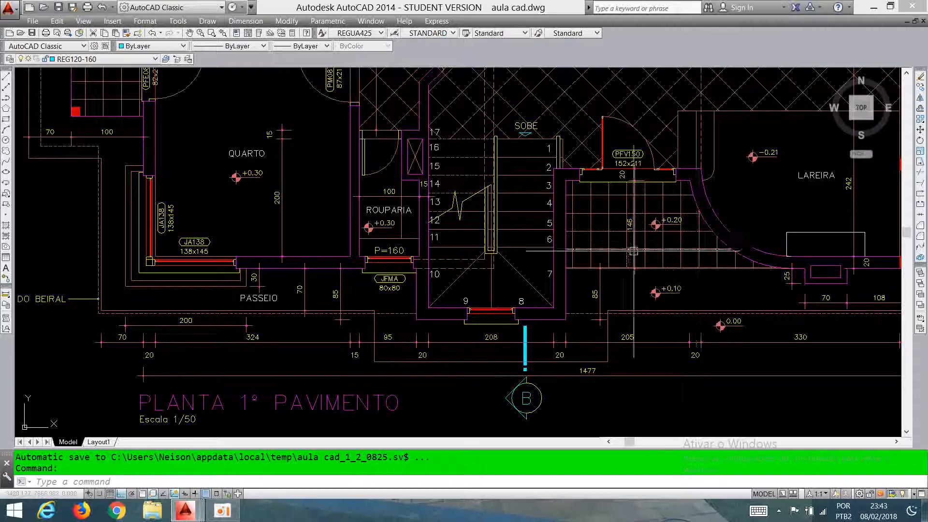
scroll(547, 261, "down", 4)
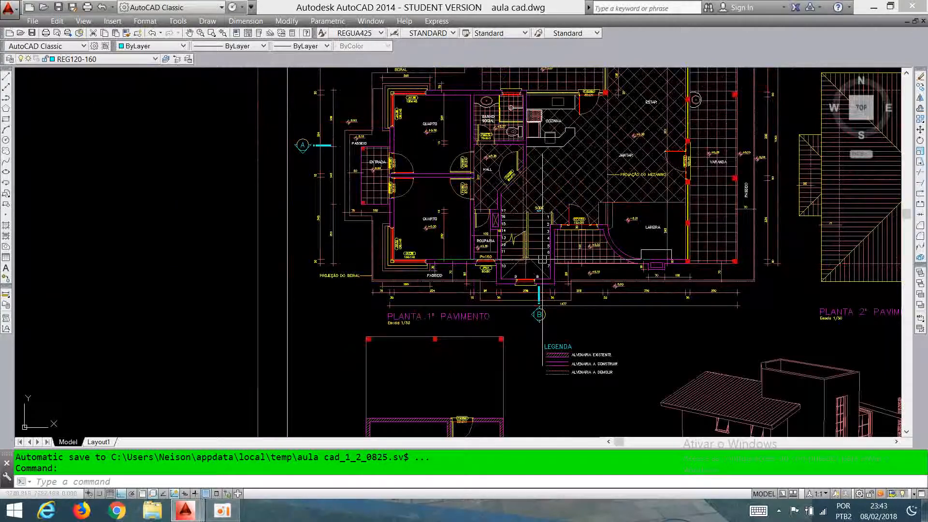
scroll(574, 162, "down", 2)
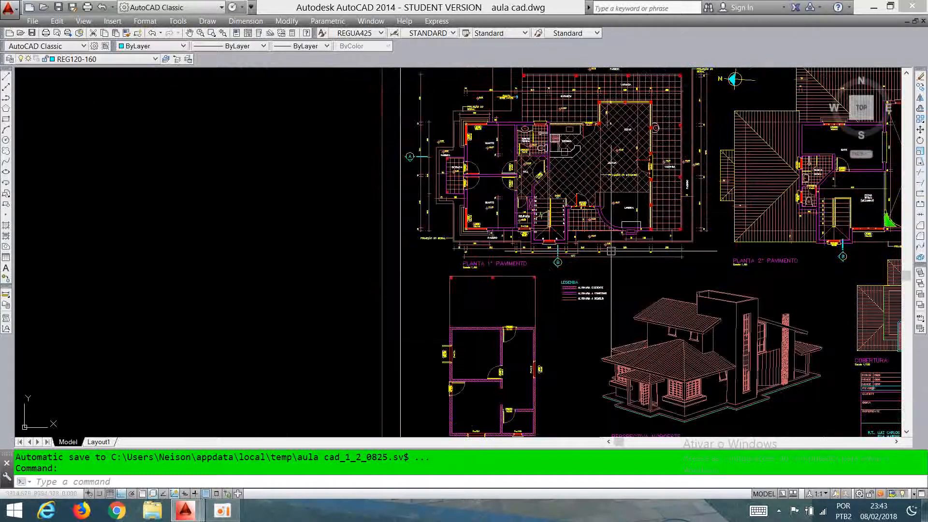
middle_click(649, 207)
middle_click(648, 207)
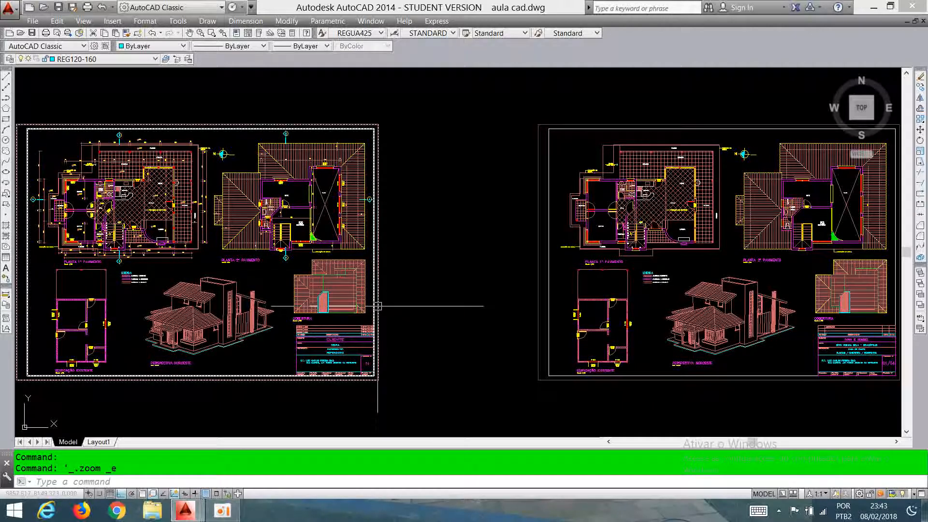
scroll(370, 304, "up", 6)
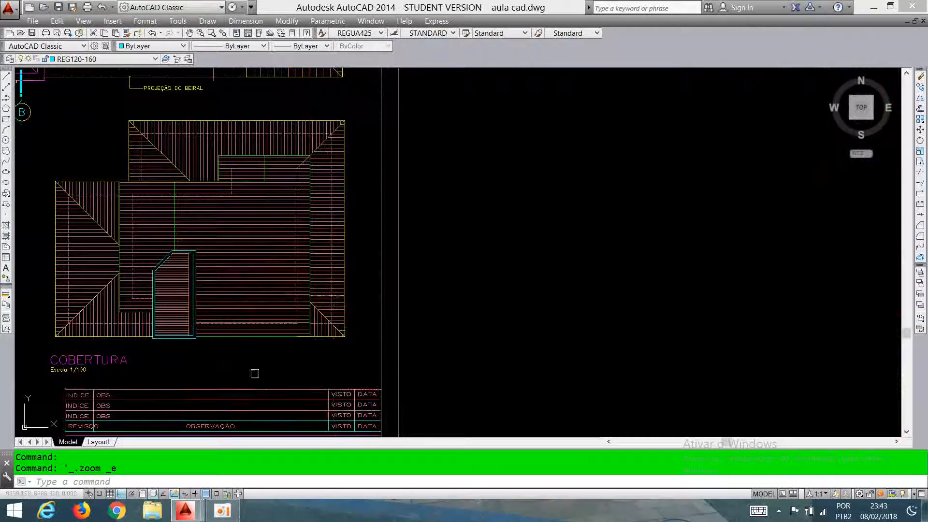
Switch back to Drawing1.dwg and set the color of Layer1 to red
mouse_move(185, 511)
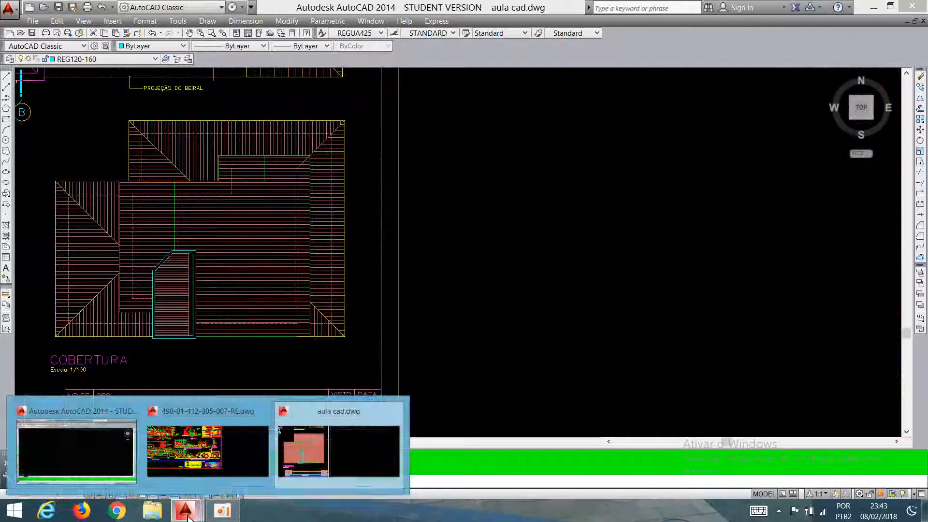
left_click(92, 476)
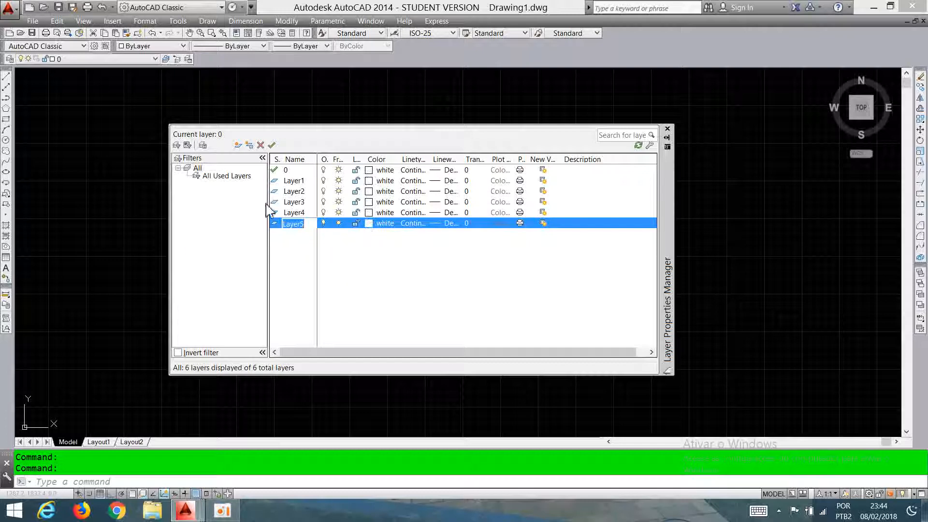
left_click(368, 181)
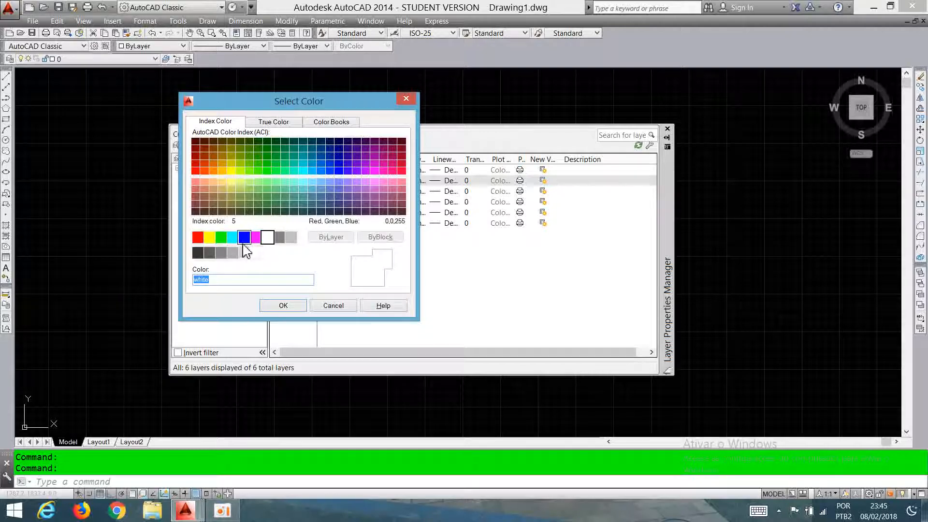
left_click(198, 239)
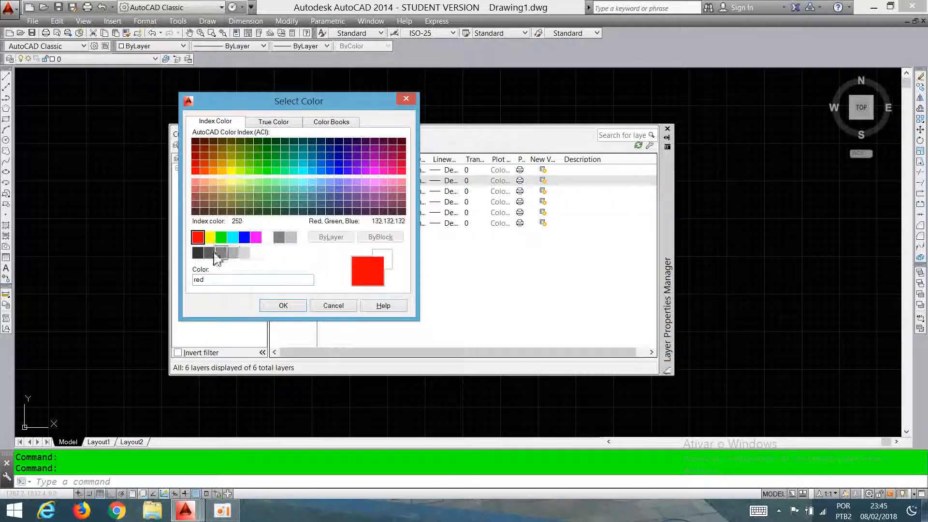
left_click(280, 307)
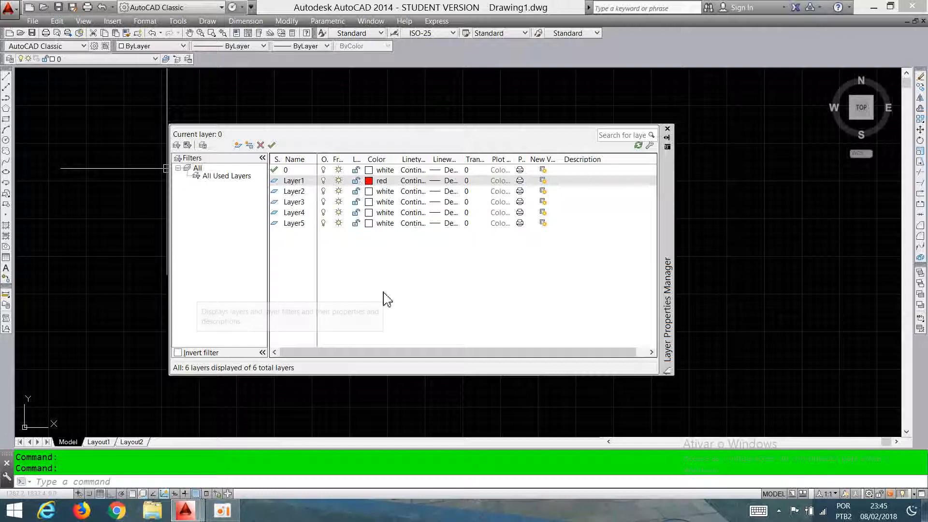
Set the color of Layer2 to yellow and the color of Layer3 to green
left_click(369, 196)
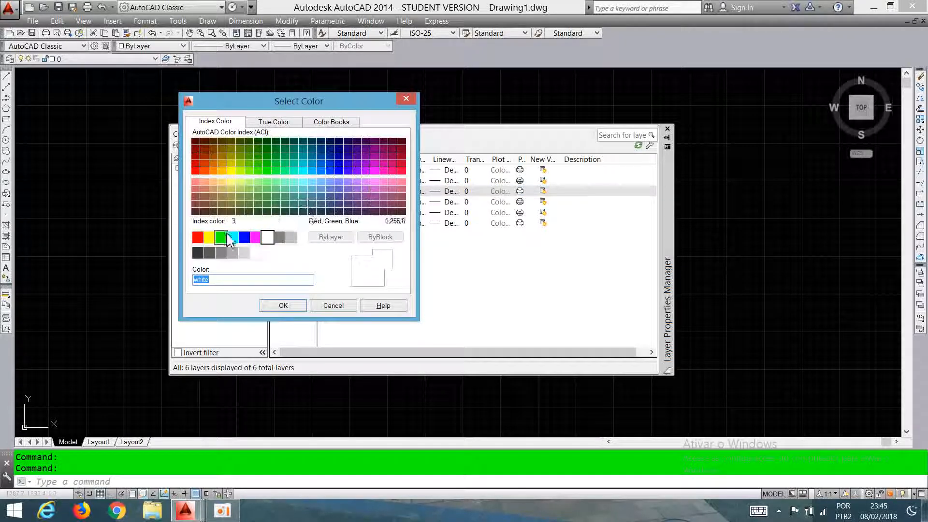
left_click(209, 237)
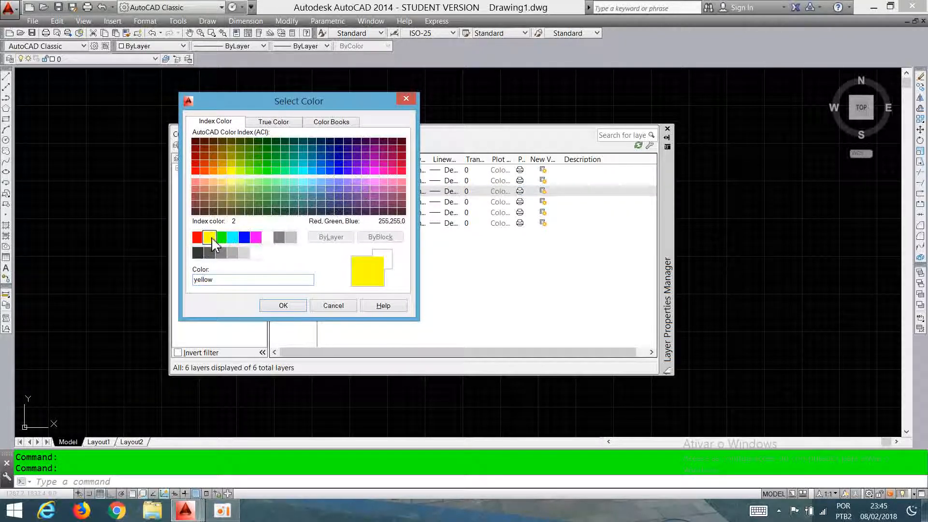
left_click(295, 306)
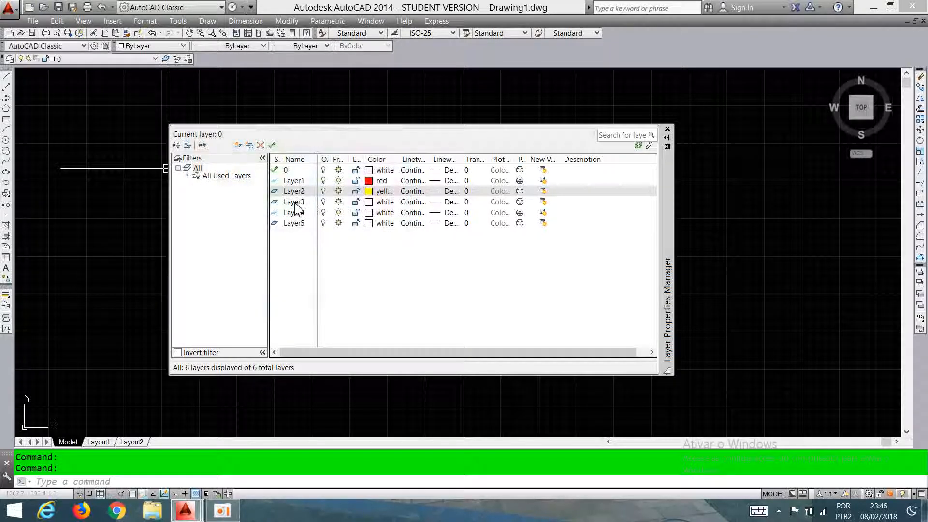
left_click(368, 203)
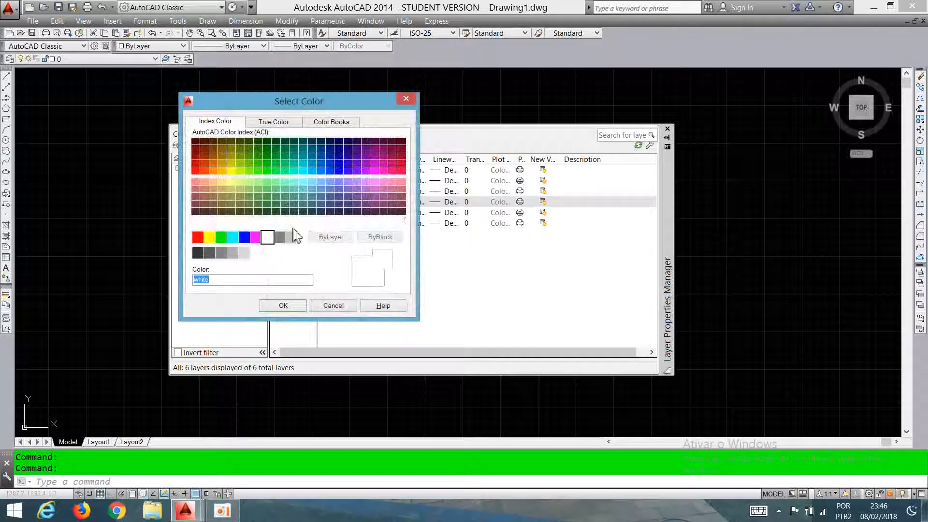
left_click(223, 239)
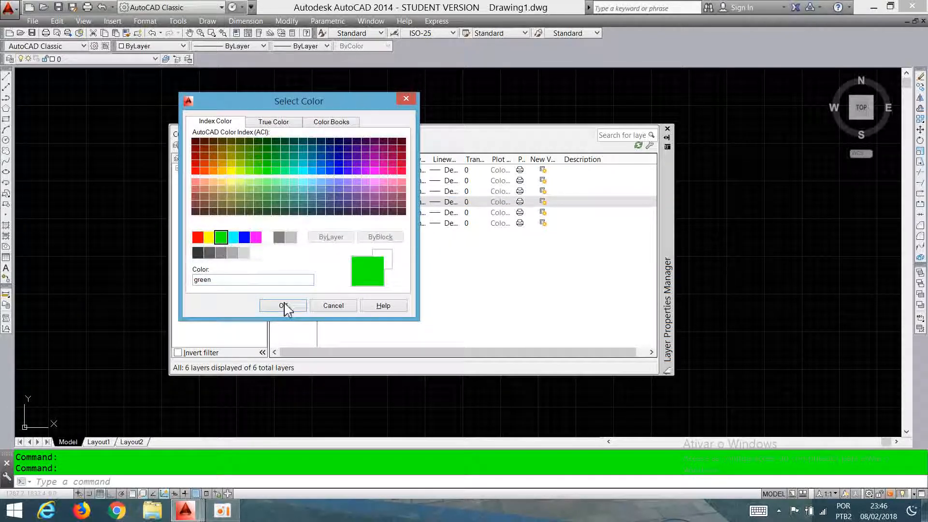
left_click(284, 306)
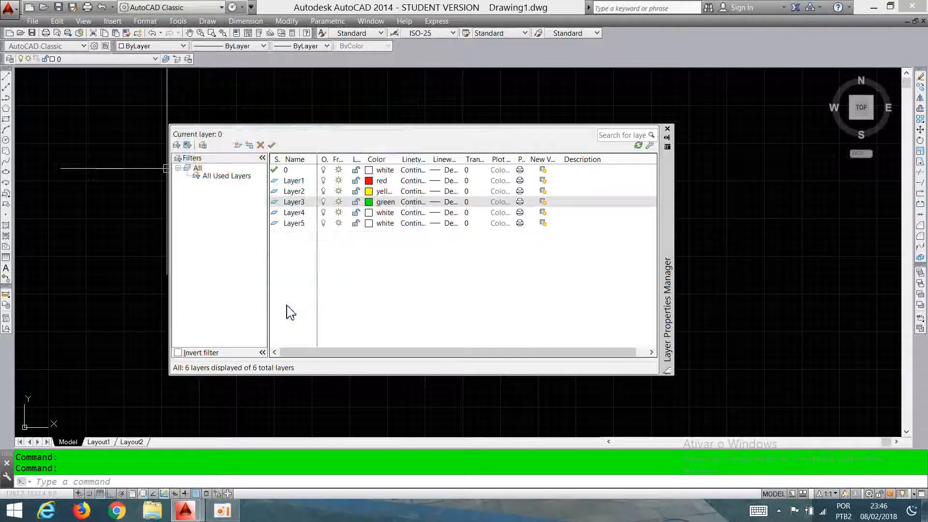
Set the color of Layer4 to cyan and the color of Layer5 to blue
left_click(368, 213)
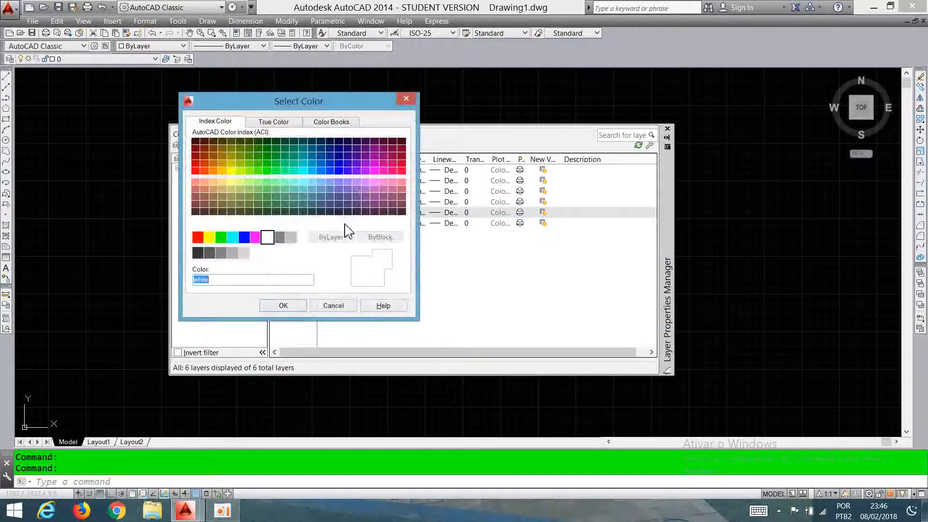
left_click(232, 237)
left_click(299, 305)
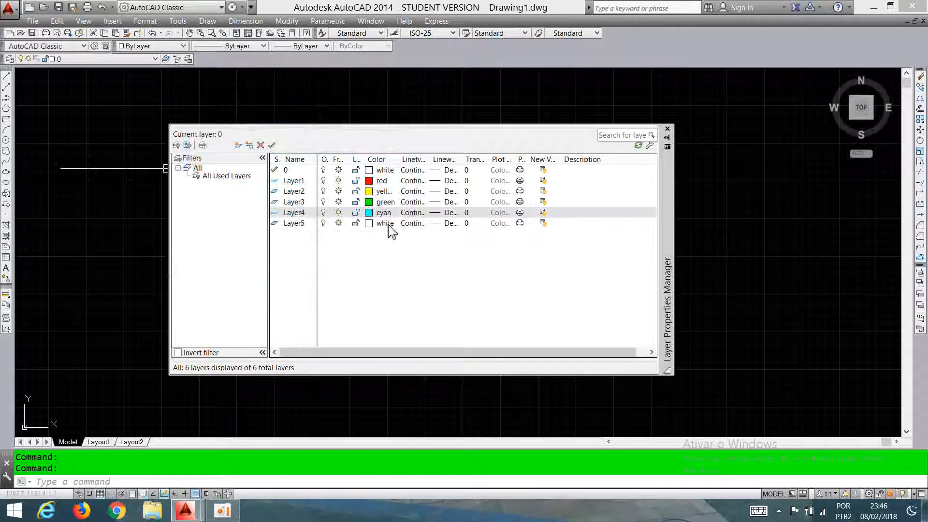
left_click(368, 223)
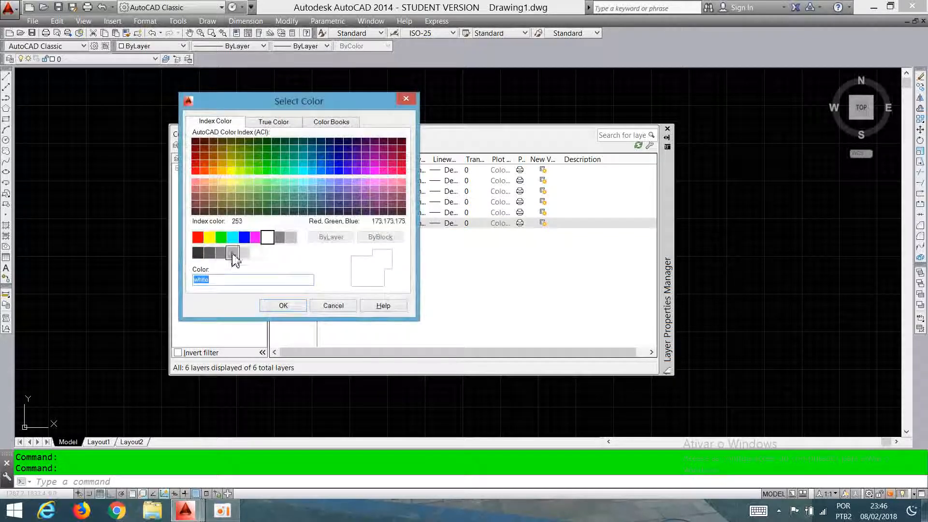
left_click(244, 237)
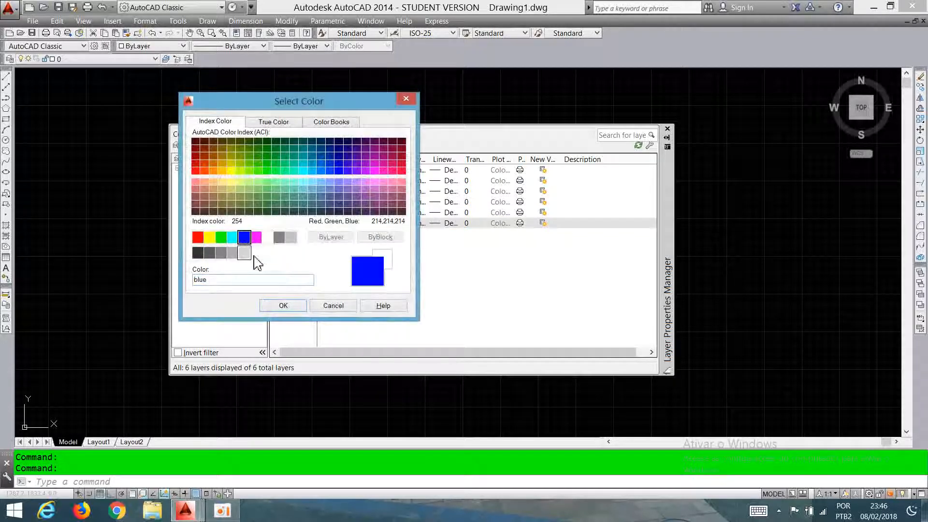
left_click(290, 305)
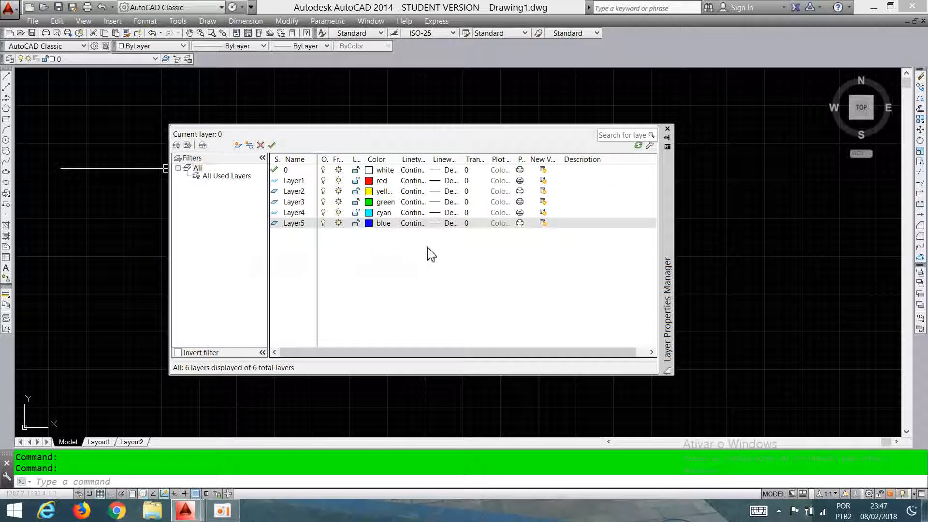
Load the CENTER linetype from acadiso.lin and assign it to Layer1
left_click(412, 181)
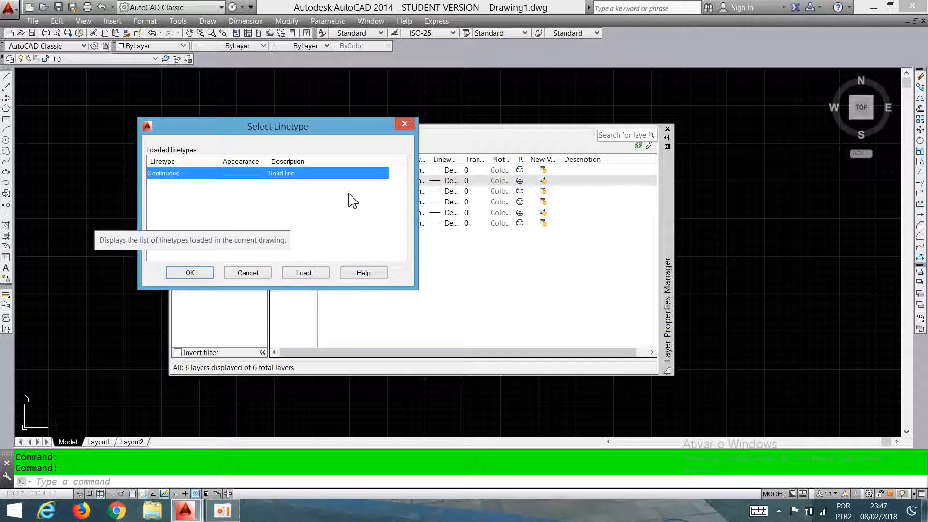
left_click(304, 273)
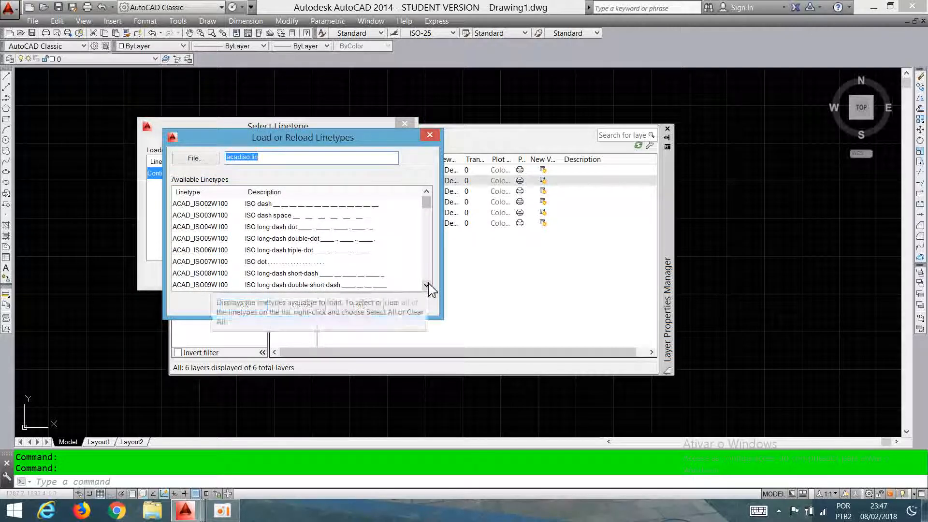
left_click(427, 286)
left_click(426, 285)
left_click(427, 286)
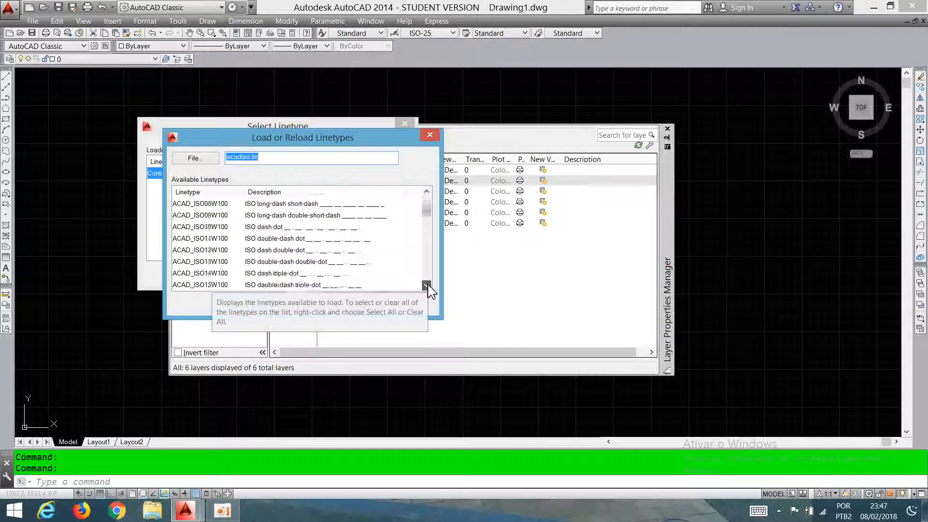
left_click(426, 285)
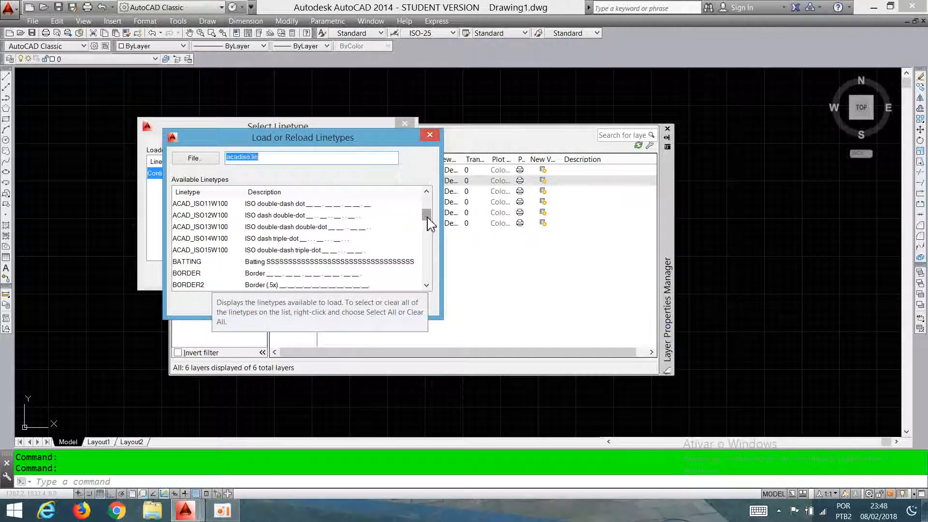
mouse_move(429, 224)
left_mouse_down()
mouse_move(428, 245)
mouse_move(427, 228)
left_mouse_up()
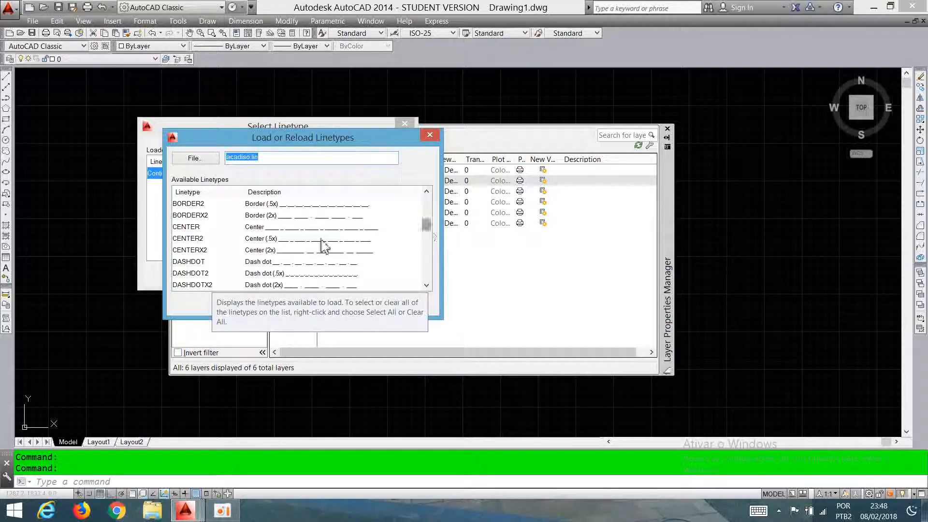
left_click(187, 228)
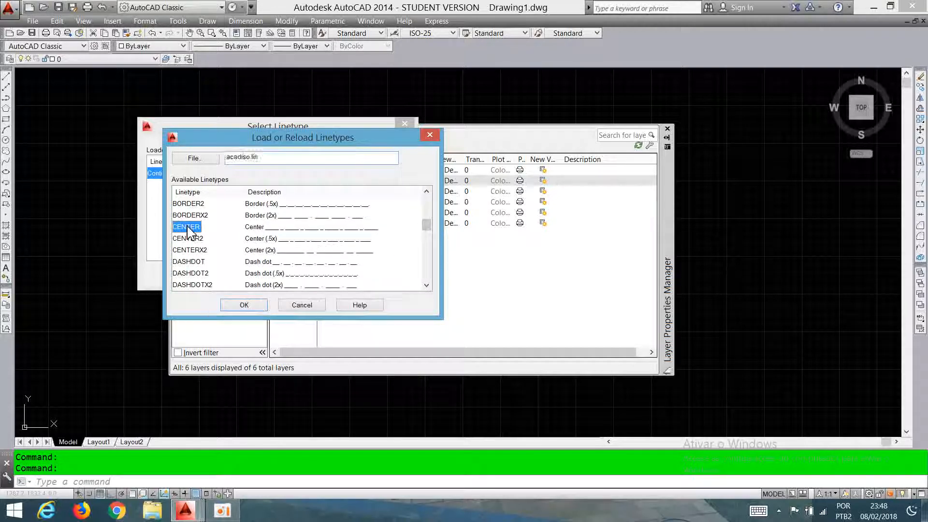
left_click(249, 308)
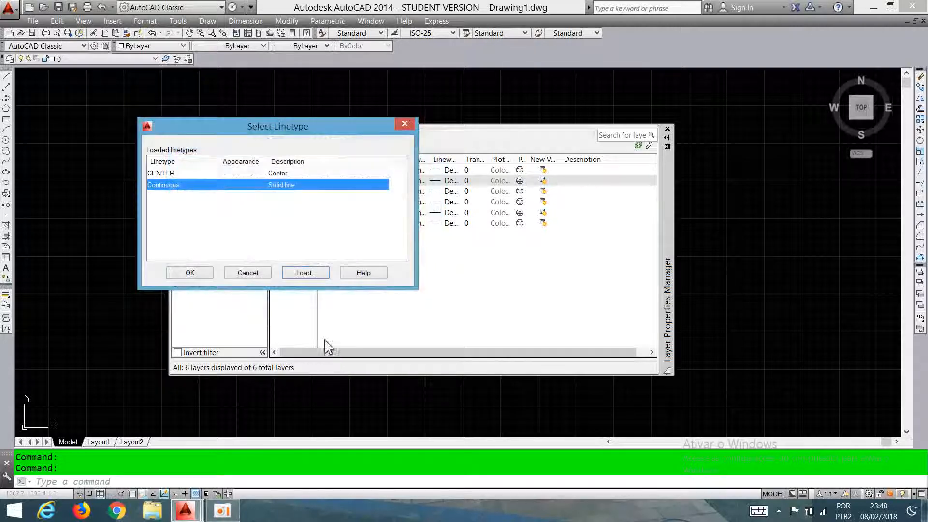
left_click(160, 175)
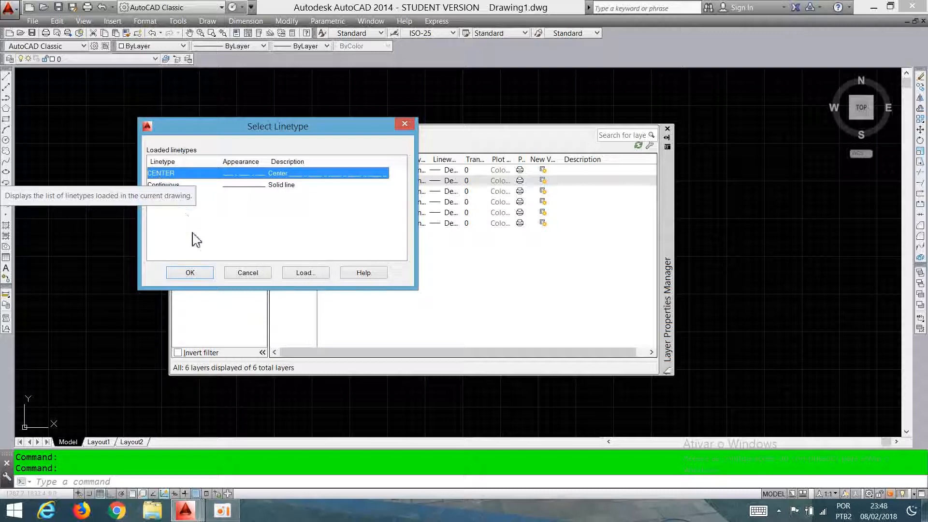
left_click(190, 272)
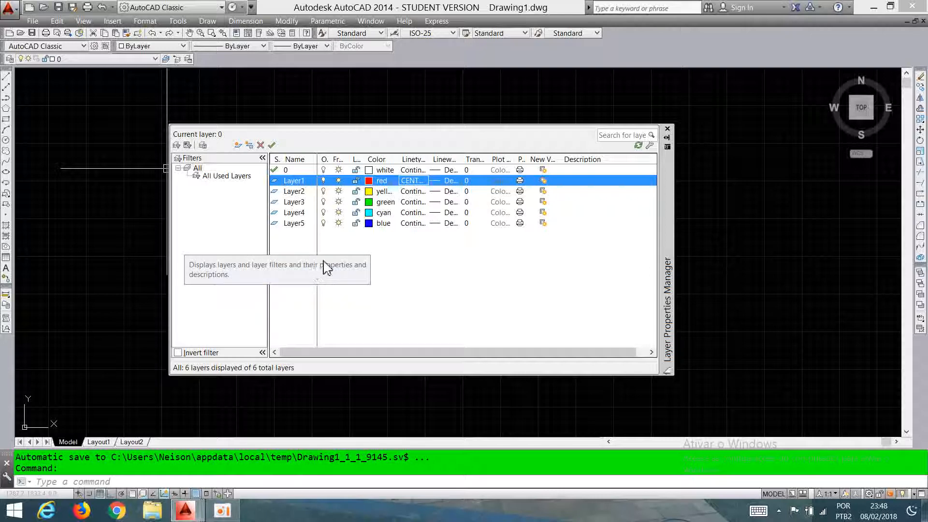
Load the HIDDEN linetype from acadiso.lin and assign it to Layer2
left_click(412, 192)
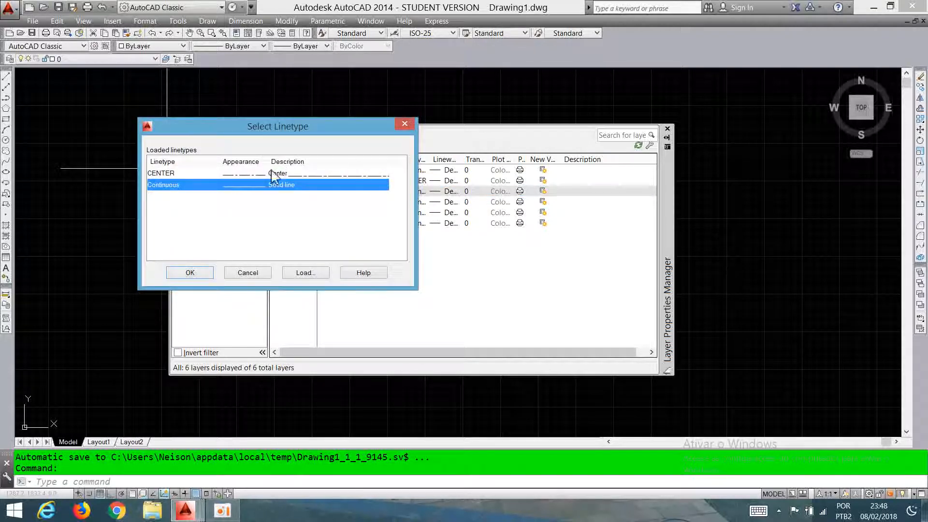
left_click(305, 273)
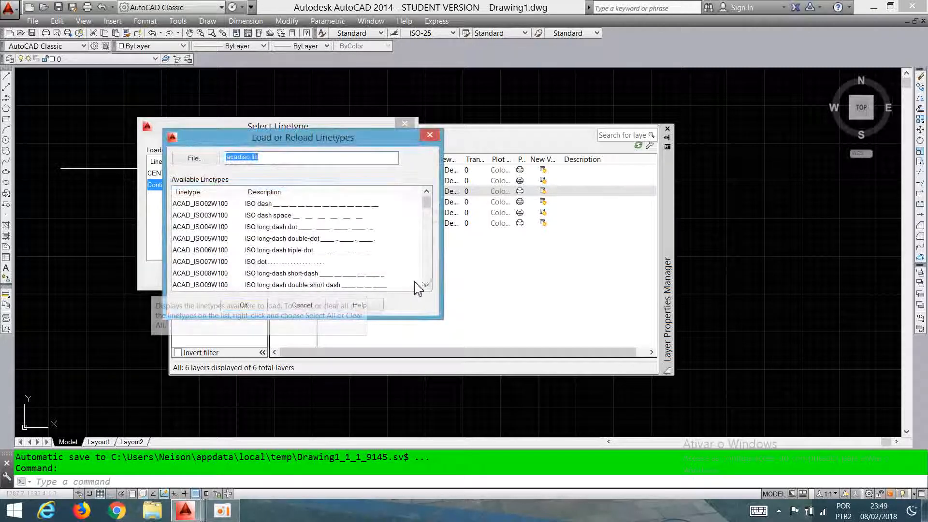
left_click(427, 285)
left_click(427, 286)
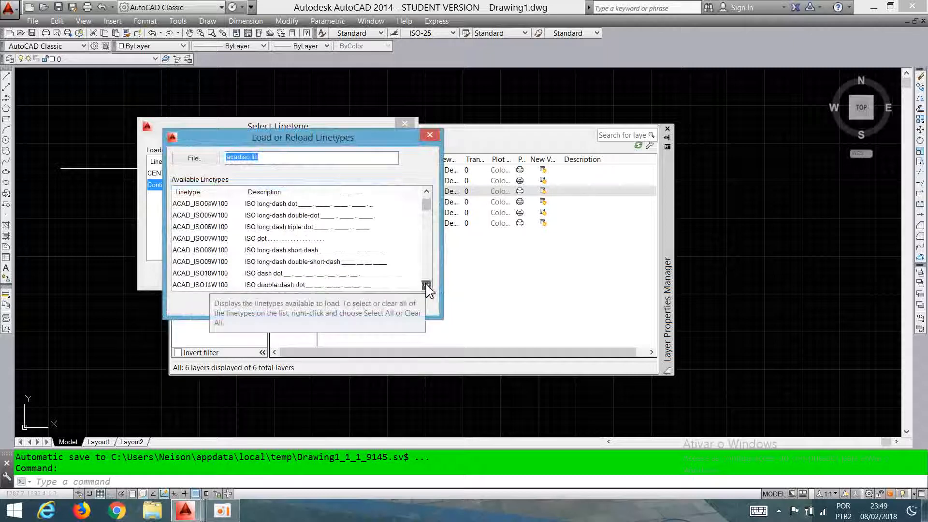
left_click(427, 285)
left_click(427, 285)
left_click(427, 286)
left_click(427, 285)
left_click(427, 285)
left_click(427, 285)
left_click(426, 285)
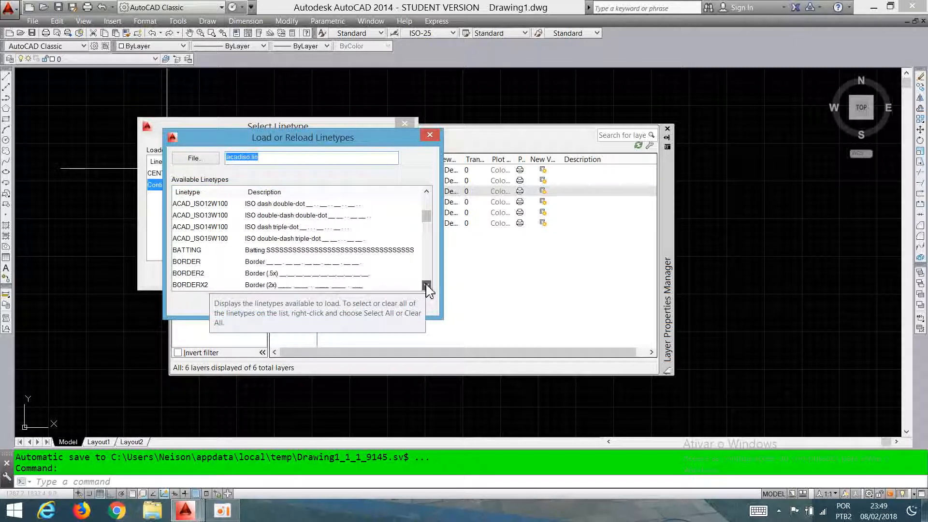
left_click(427, 285)
left_click(426, 285)
left_click(426, 285)
left_click(426, 285)
left_click(427, 285)
left_click(427, 285)
left_click(427, 285)
left_click(427, 285)
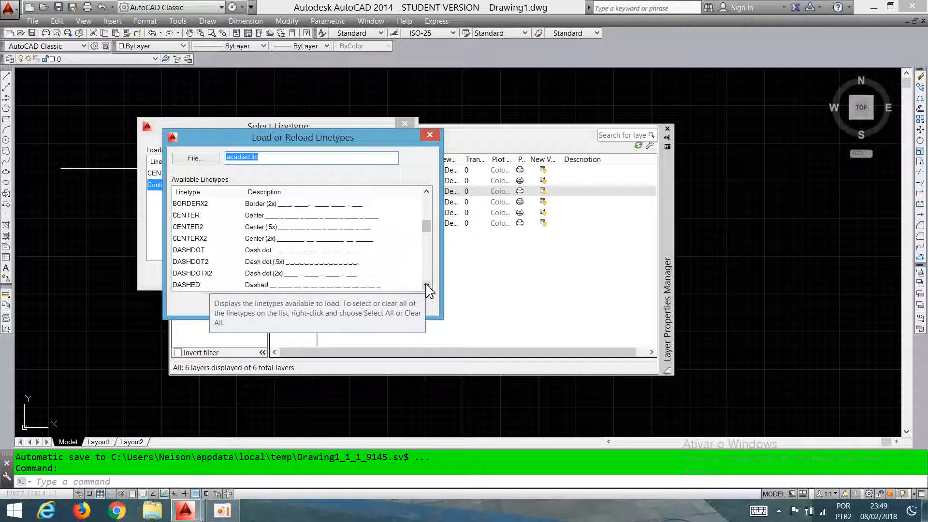
left_click(427, 286)
left_click(427, 285)
left_click(427, 285)
left_click(427, 285)
left_click(427, 285)
left_click(427, 285)
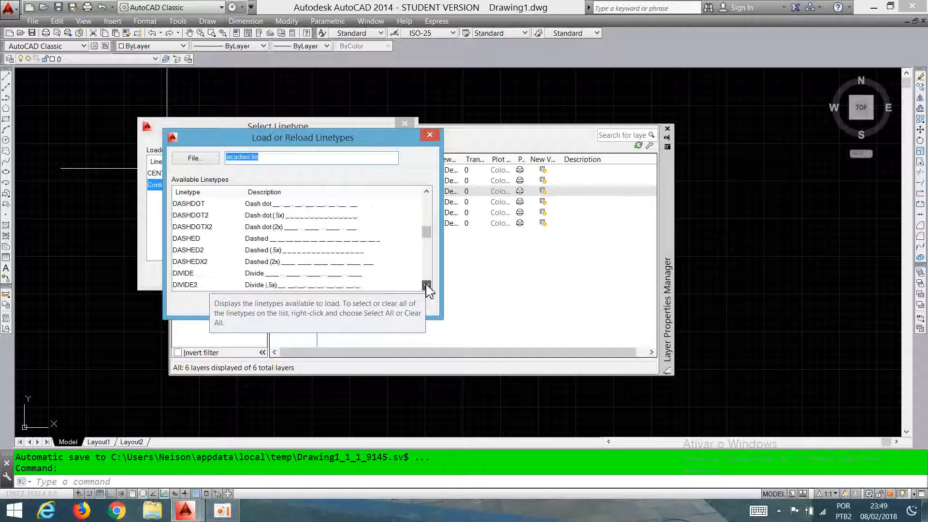
left_click(426, 285)
left_click(427, 286)
left_click(427, 285)
left_click(427, 286)
left_click(427, 285)
left_click(427, 285)
left_click(427, 285)
left_click(427, 285)
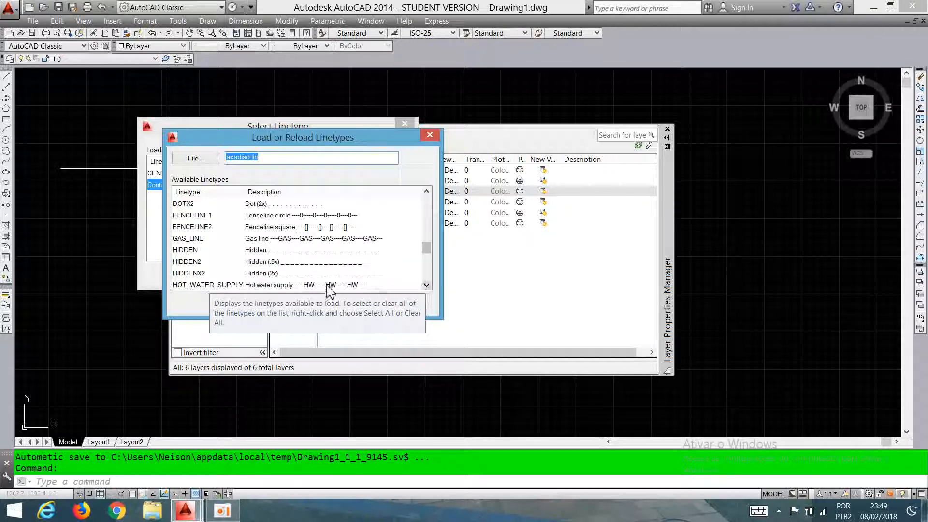
left_click(186, 250)
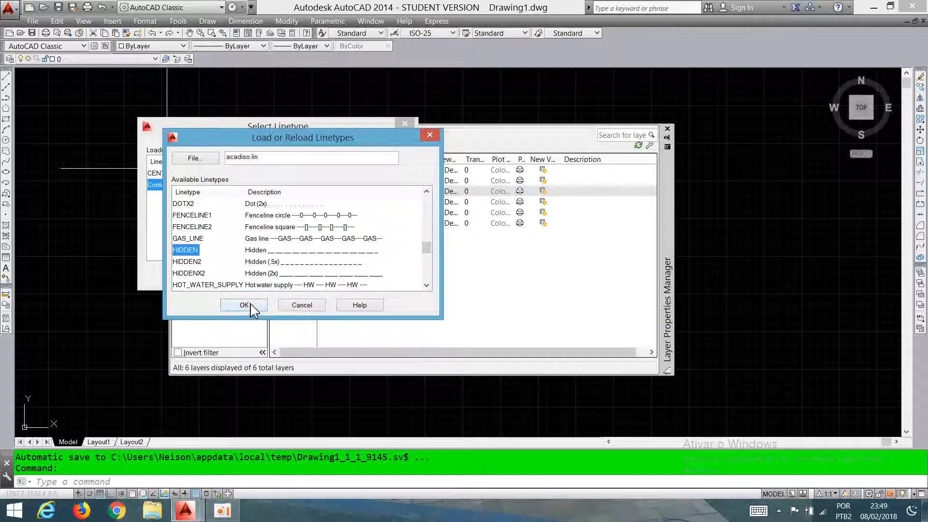
left_click(248, 304)
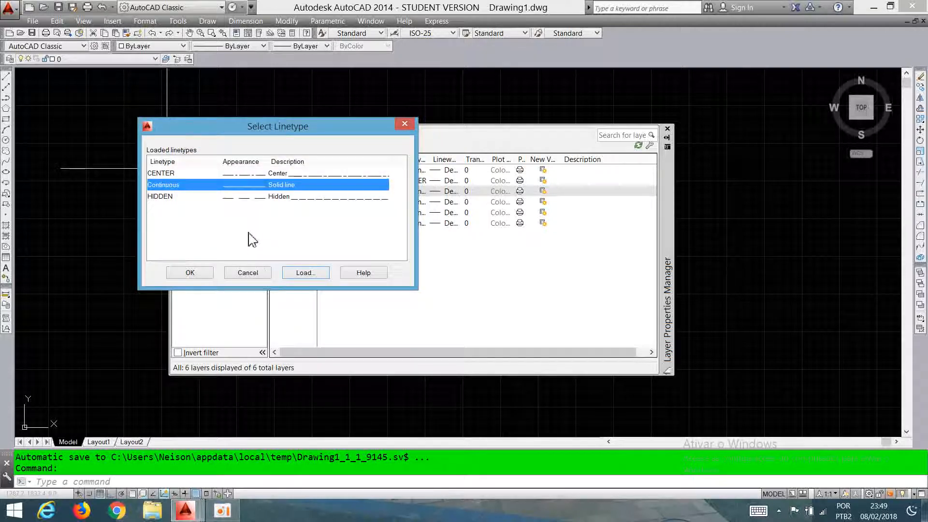
left_click(165, 197)
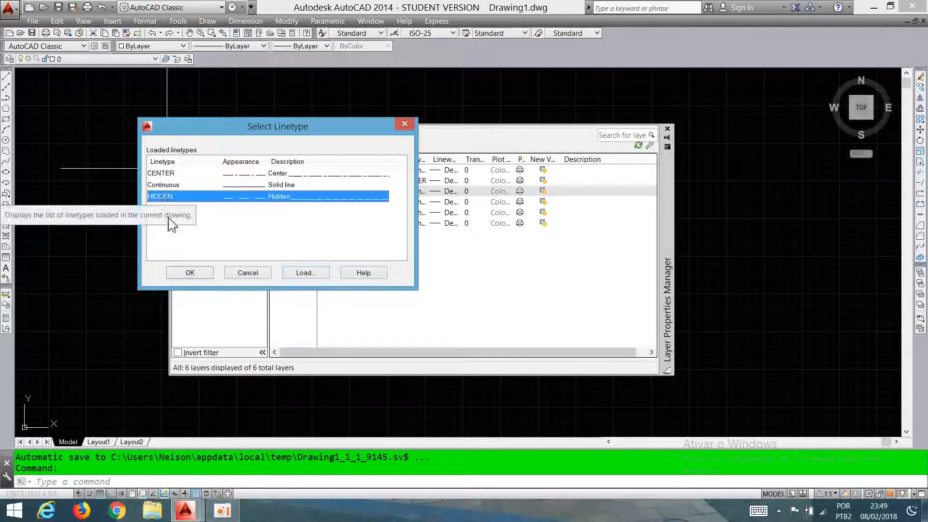
left_click(189, 272)
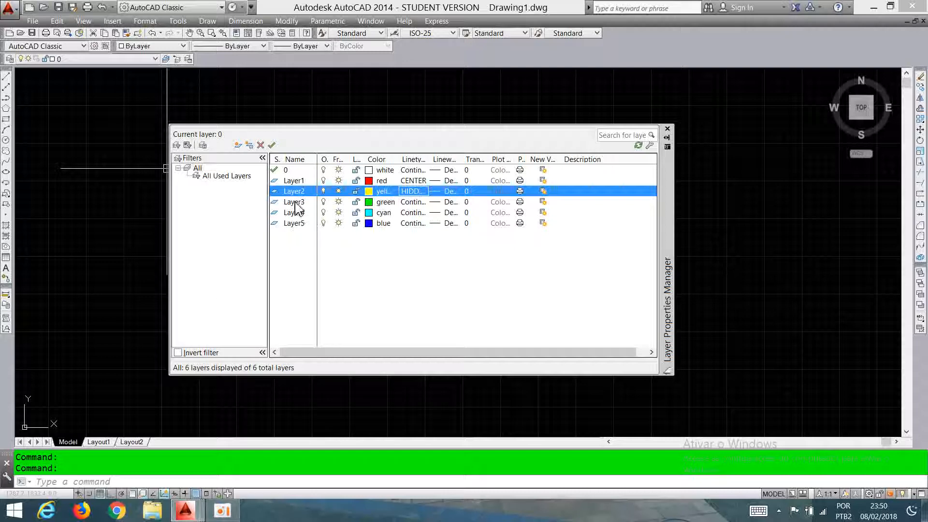
Rename Layer1, the red layer with the CENTER linetype, as centro
left_click(294, 181)
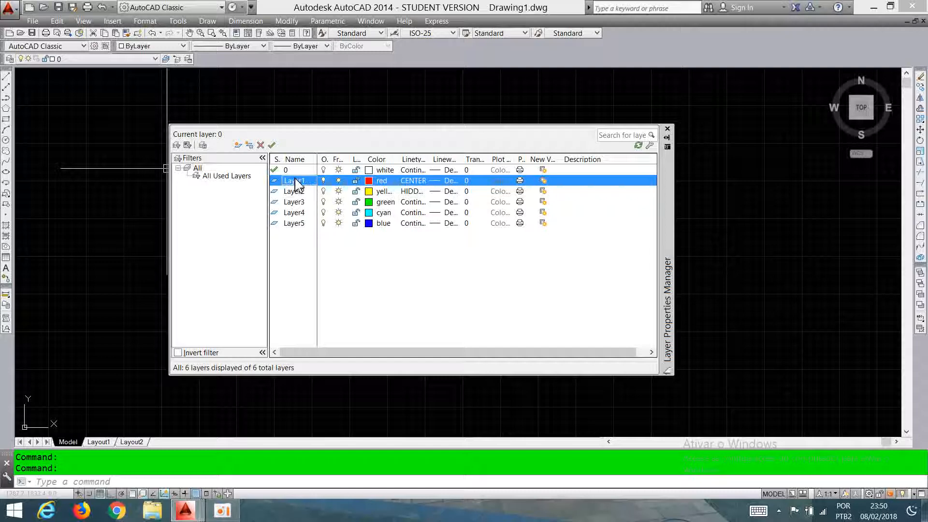
right_click(297, 184)
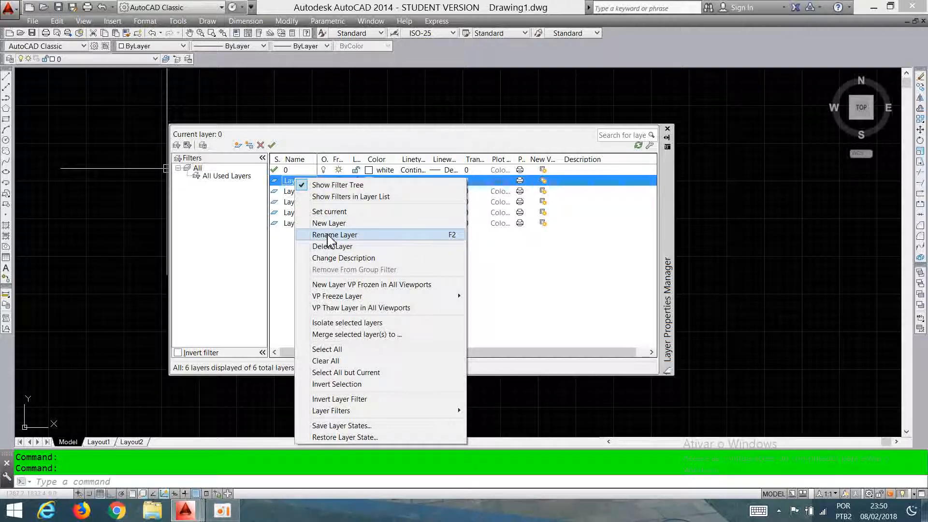
left_click(327, 234)
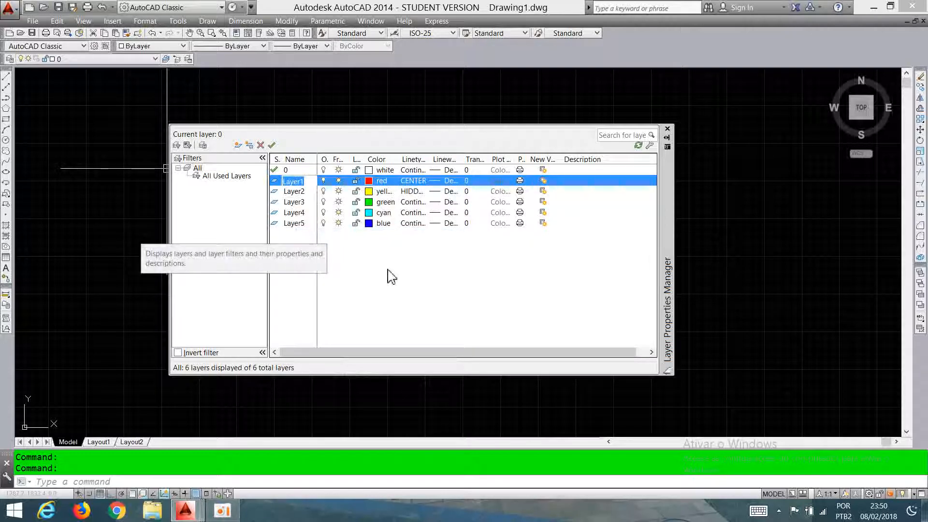
type("centro")
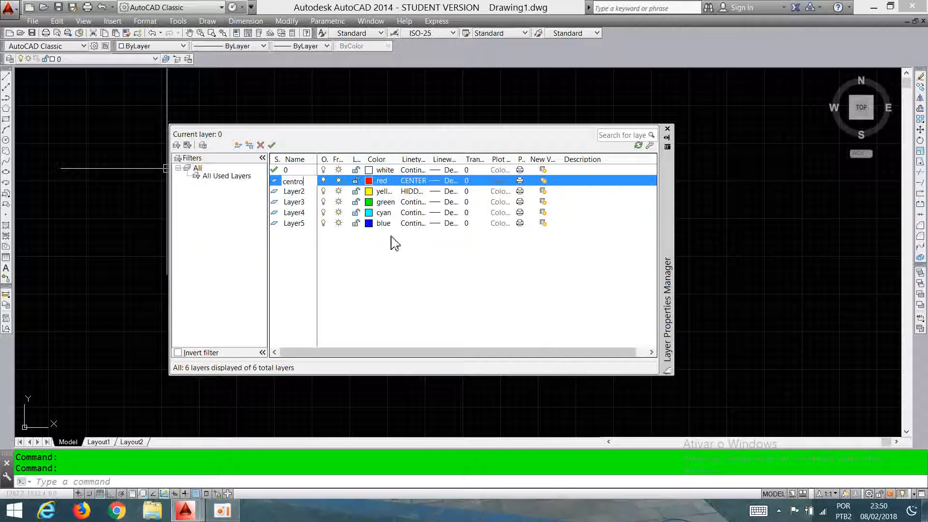
key("Return")
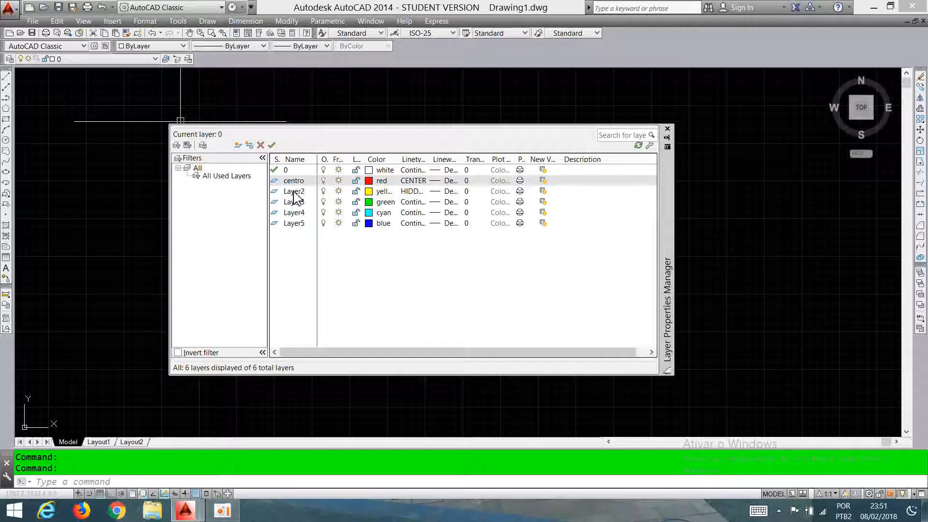
Rename Layer2, the yellow layer with the HIDDEN linetype, as tracejada
right_click(294, 192)
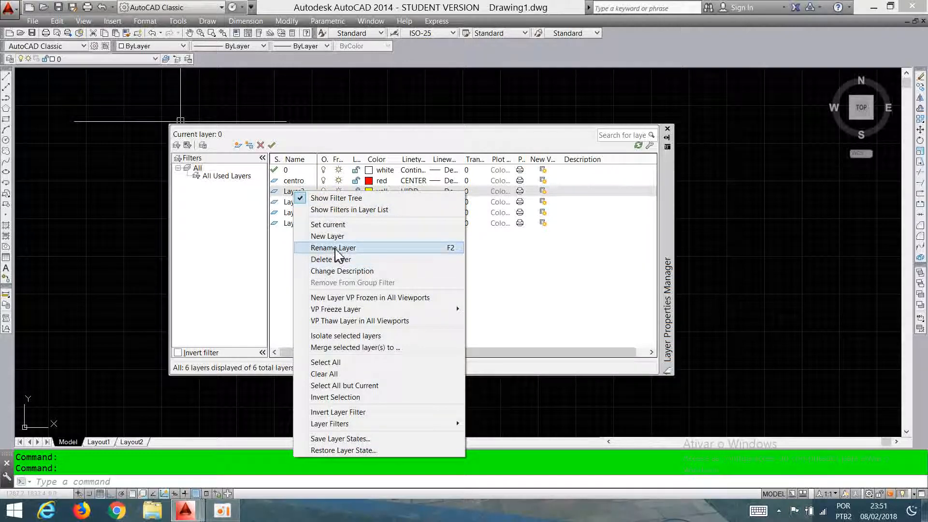
left_click(335, 248)
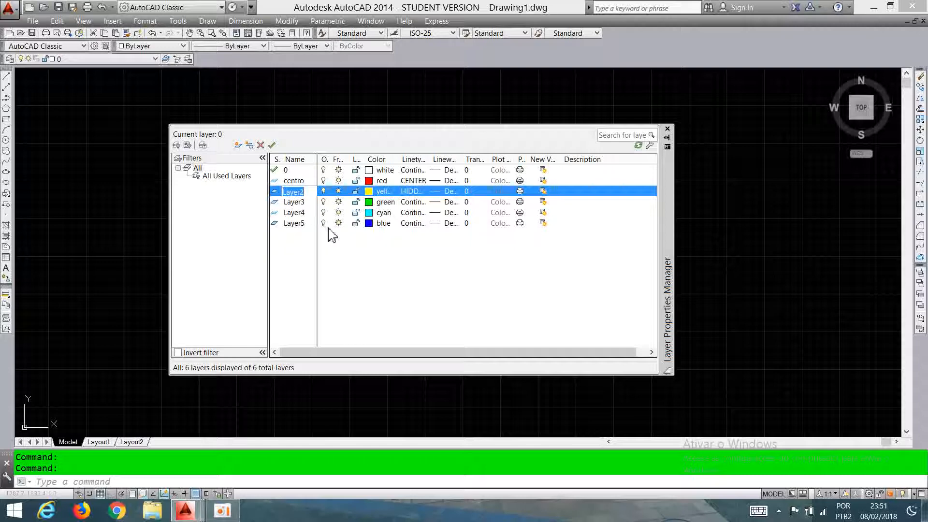
type("tracejada")
key("Return")
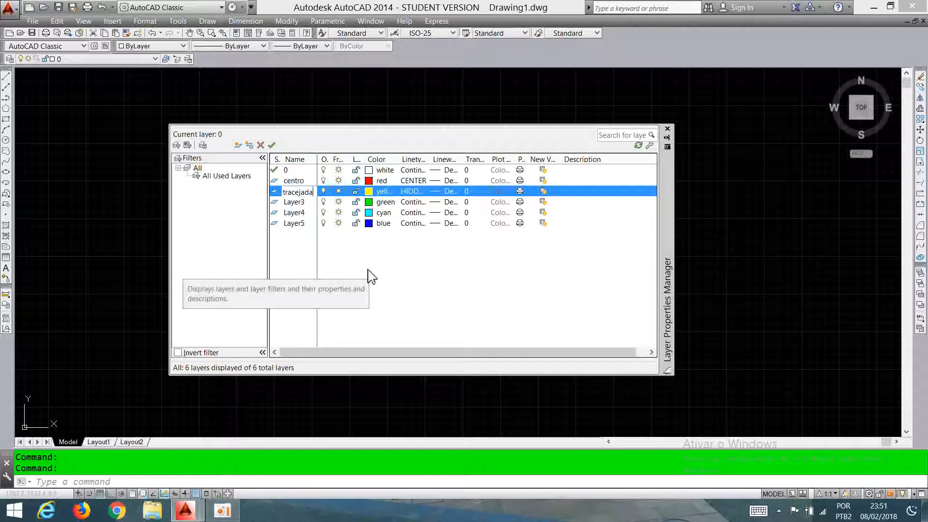
key("F2")
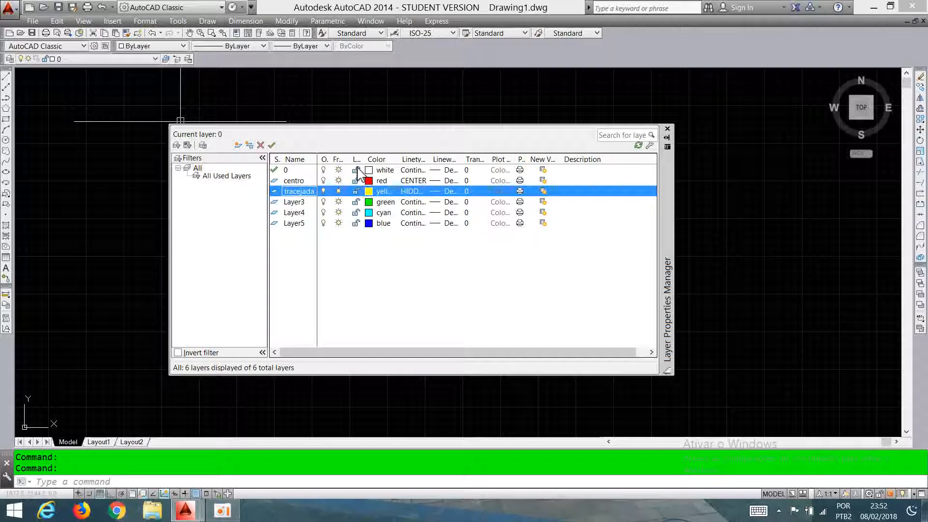
Try the off toggle of current layer 0 but keep the layer on, and freeze and thaw the centro layer
left_click(323, 170)
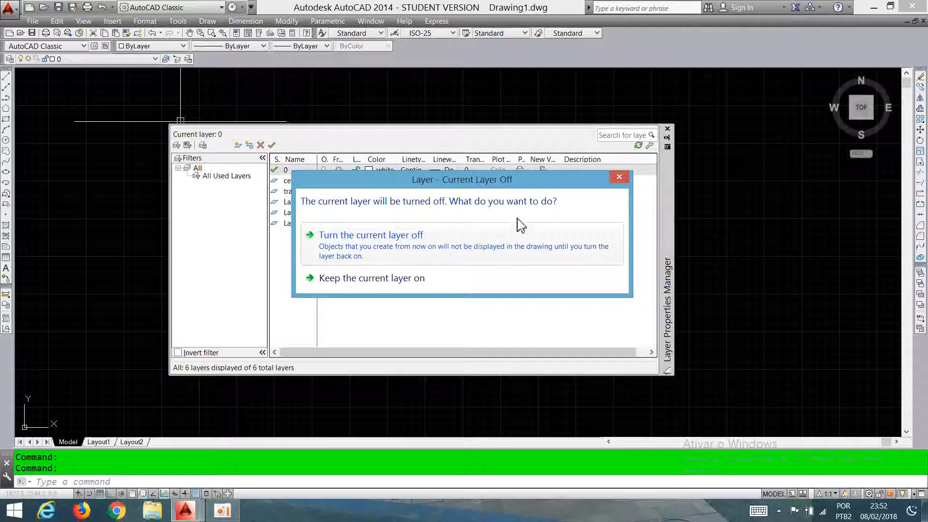
left_click(375, 281)
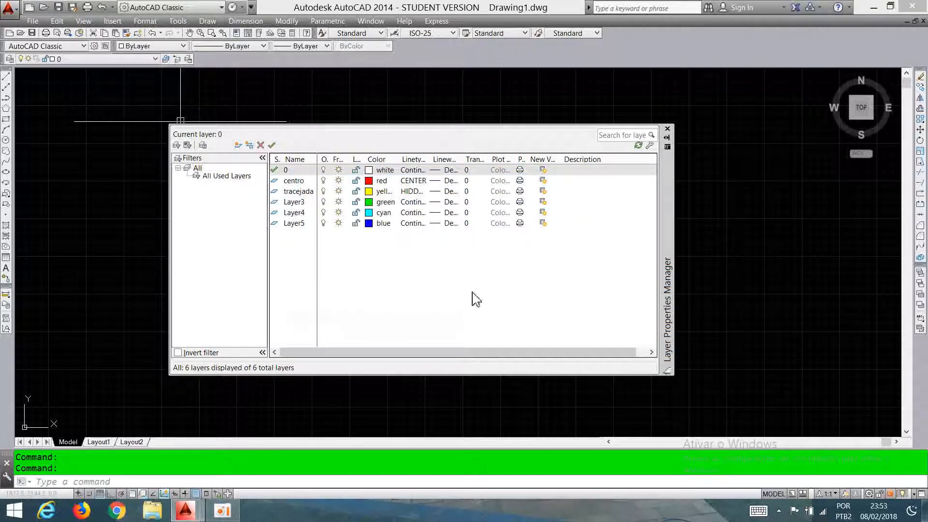
left_click(356, 181)
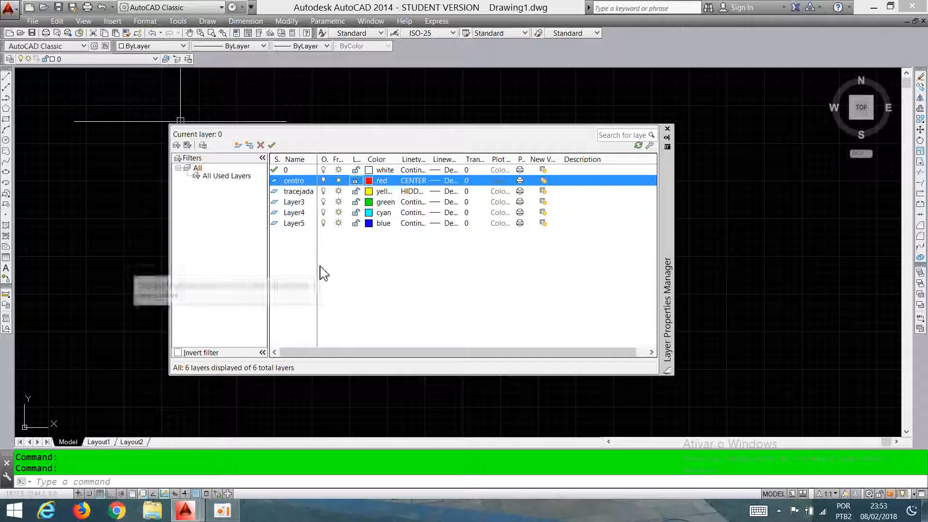
left_click(338, 181)
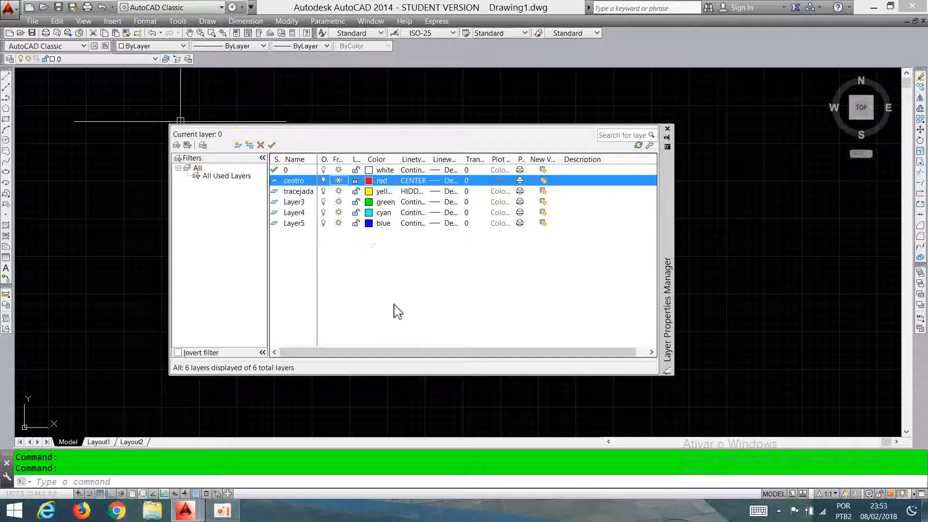
left_click(293, 195)
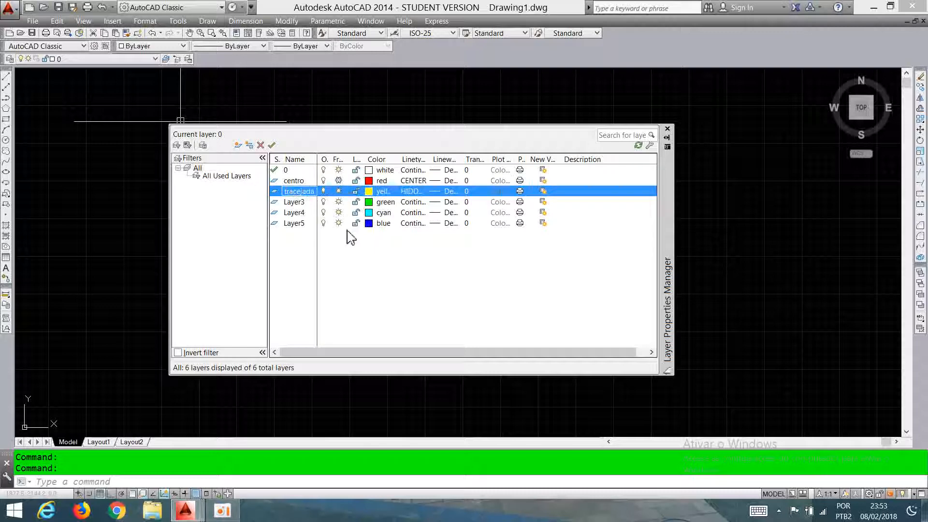
left_click(340, 182)
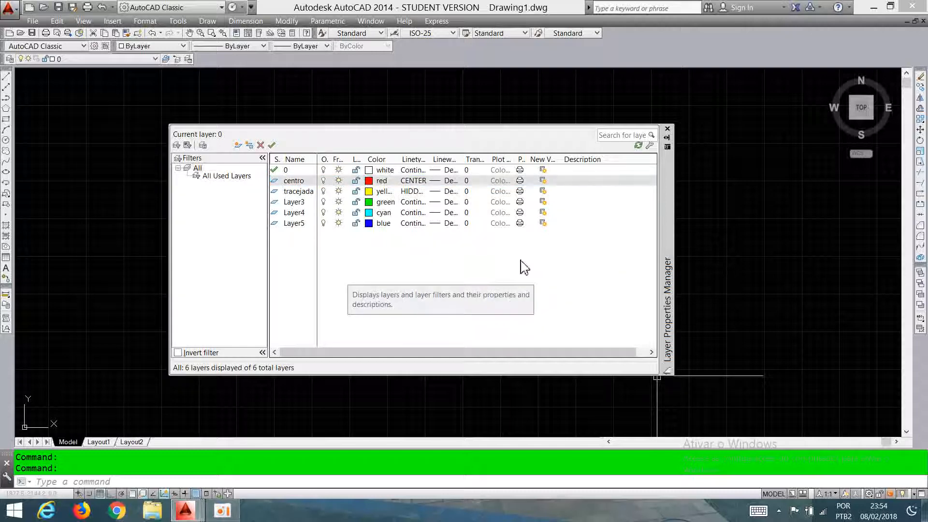
Close the layer manager and save the drawing as aula2 in the ENG MEC 4º PERIODO-2016-2 folder
left_click(667, 129)
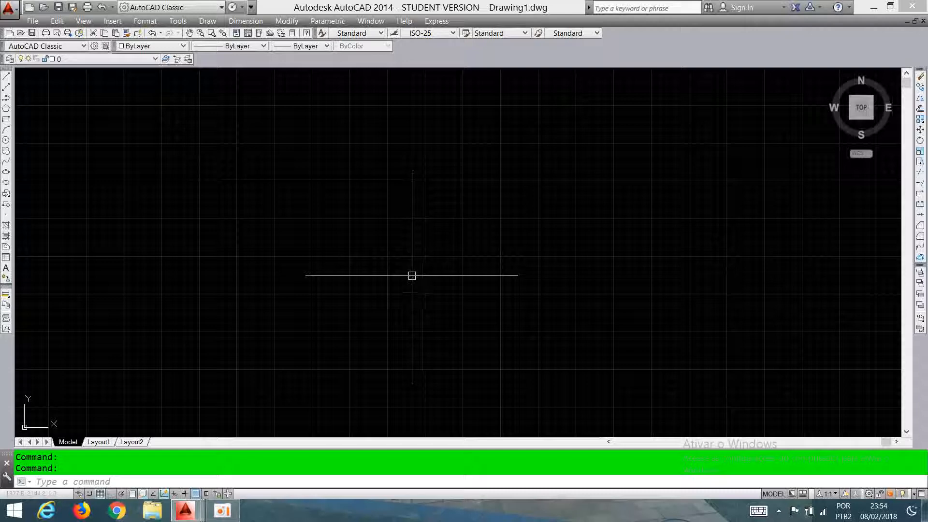
left_click(59, 7)
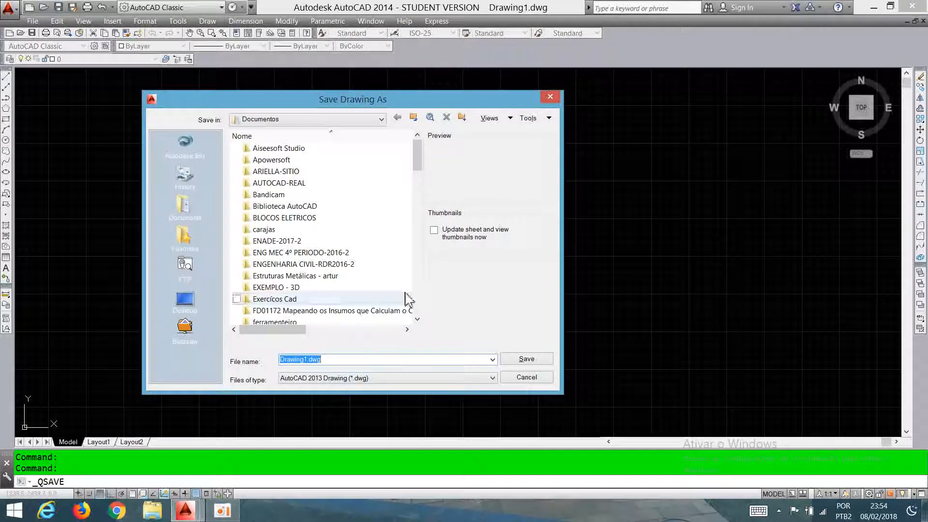
left_click_drag(418, 153, 419, 174)
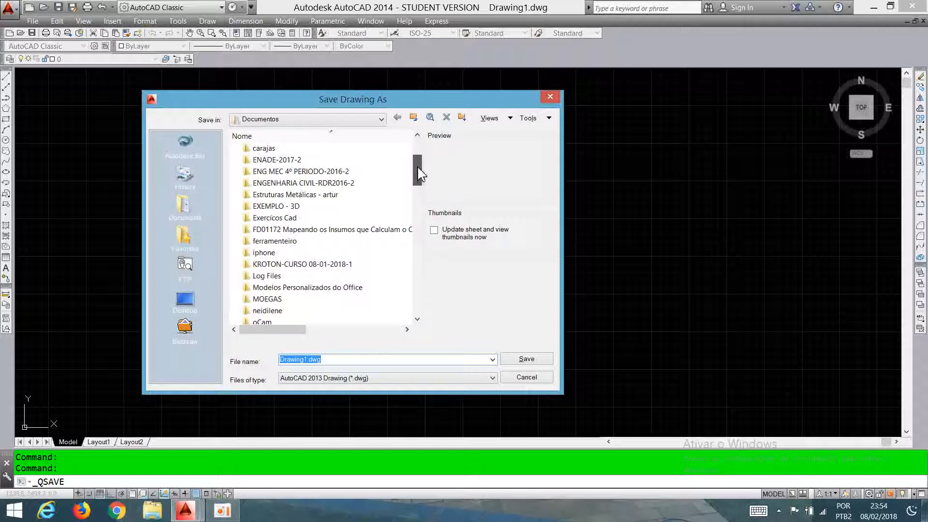
left_click(319, 173)
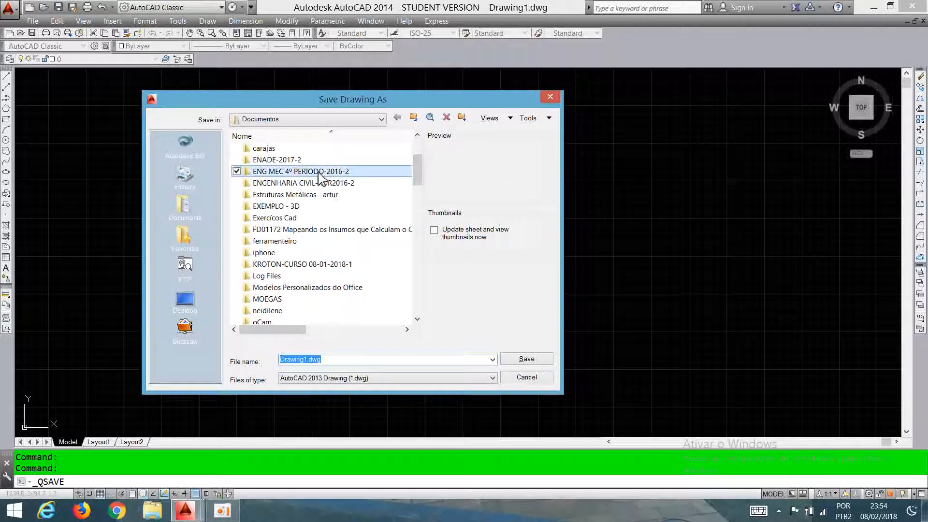
double_click(319, 173)
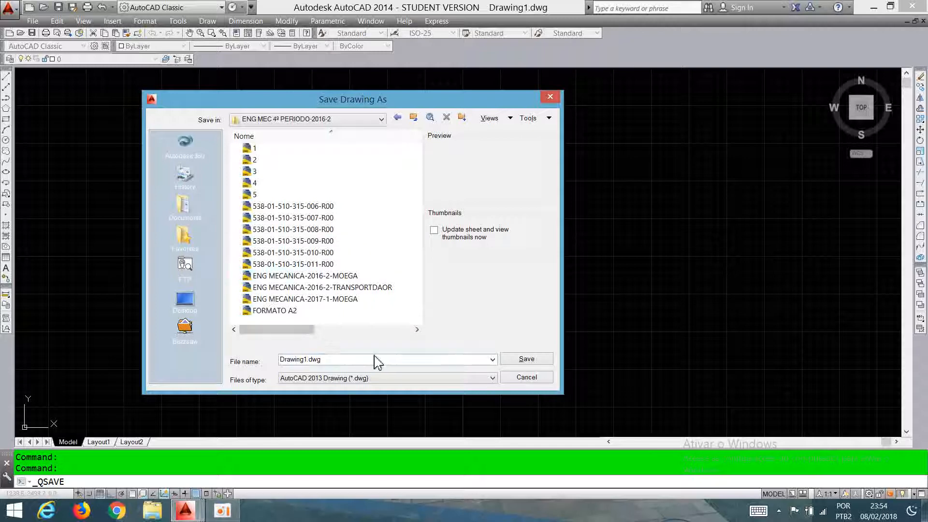
double_click(325, 359)
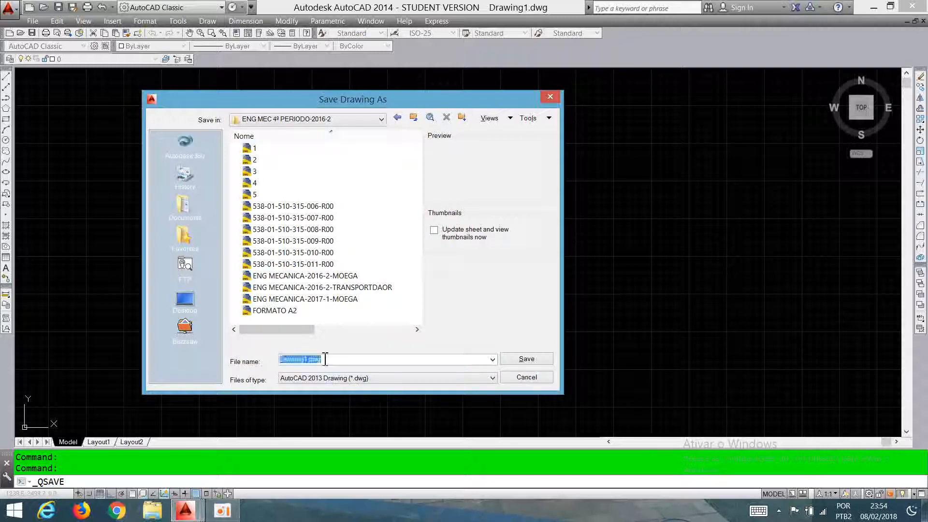
type("aula2")
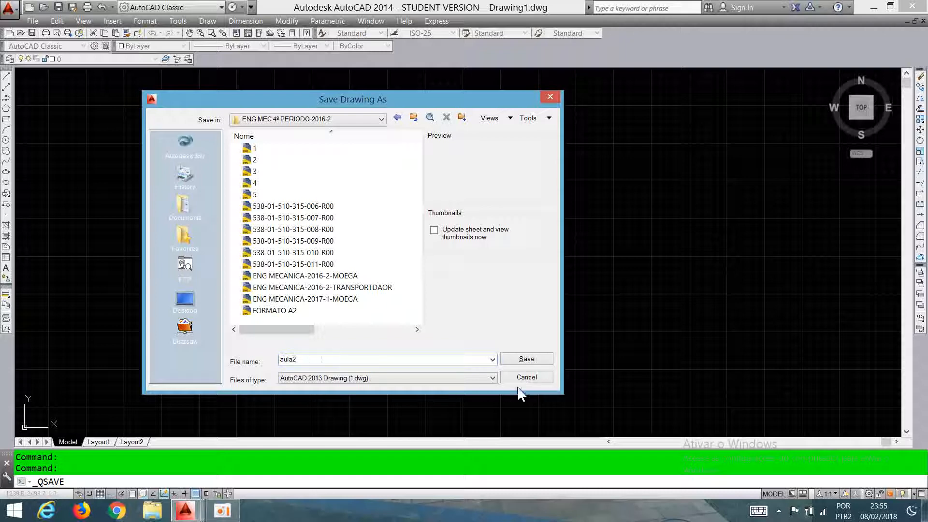
left_click(521, 360)
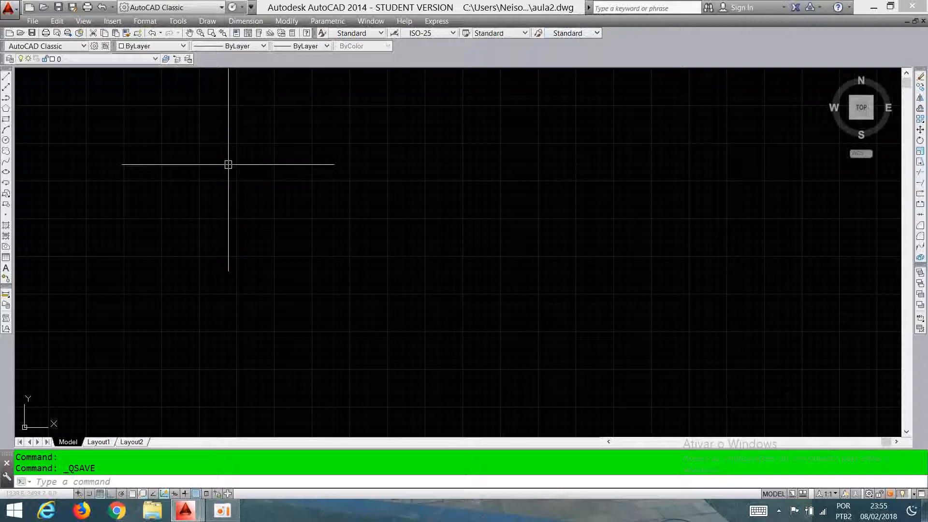
Make centro the current layer
left_click(115, 65)
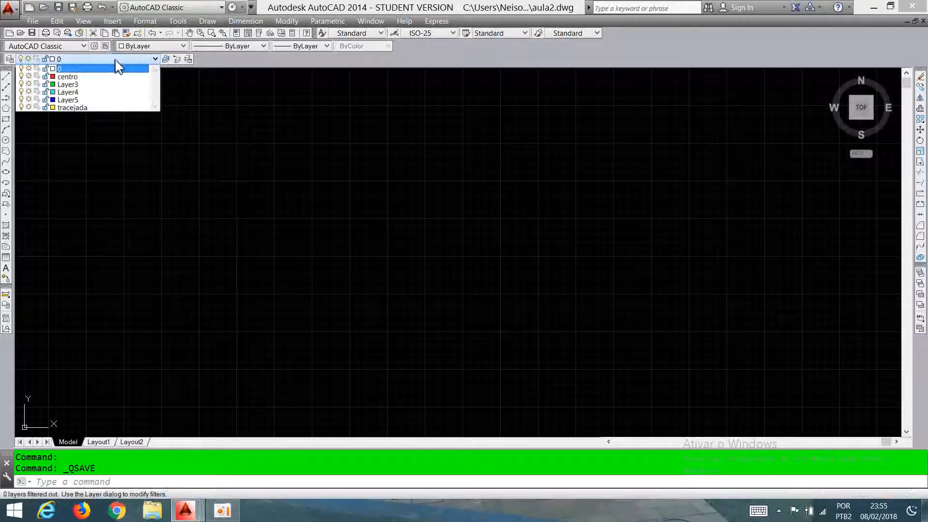
left_click(192, 194)
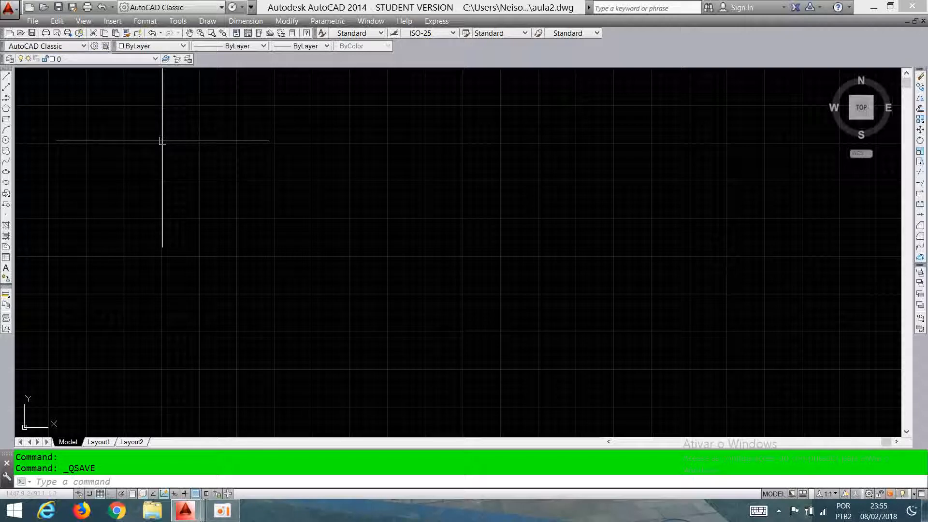
left_click(112, 60)
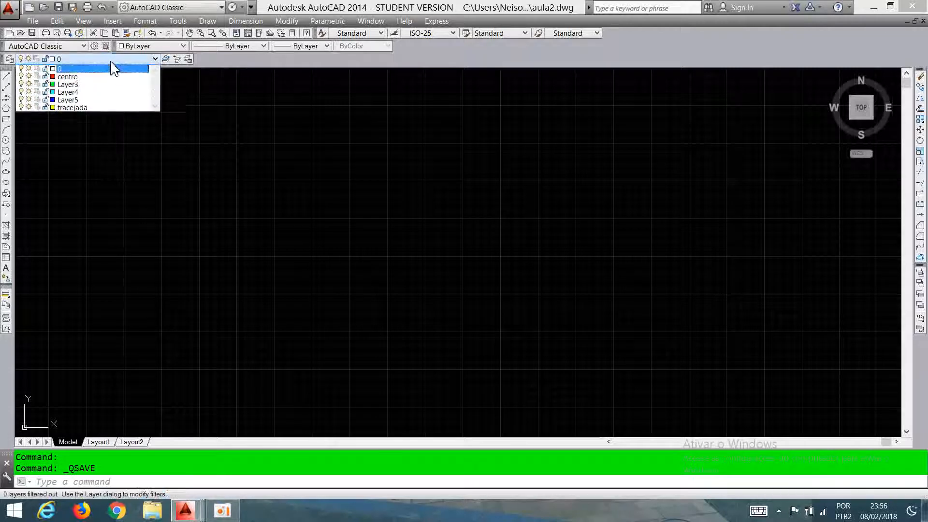
left_click(87, 78)
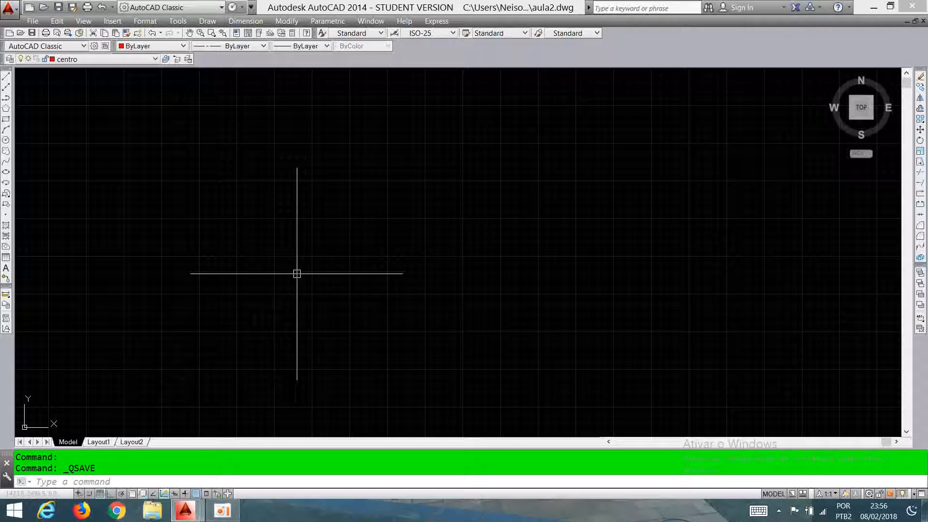
Draw an open zigzag of five connected line segments across the middle of the drawing area on the centro layer
type("l")
key("Return")
left_click(217, 316)
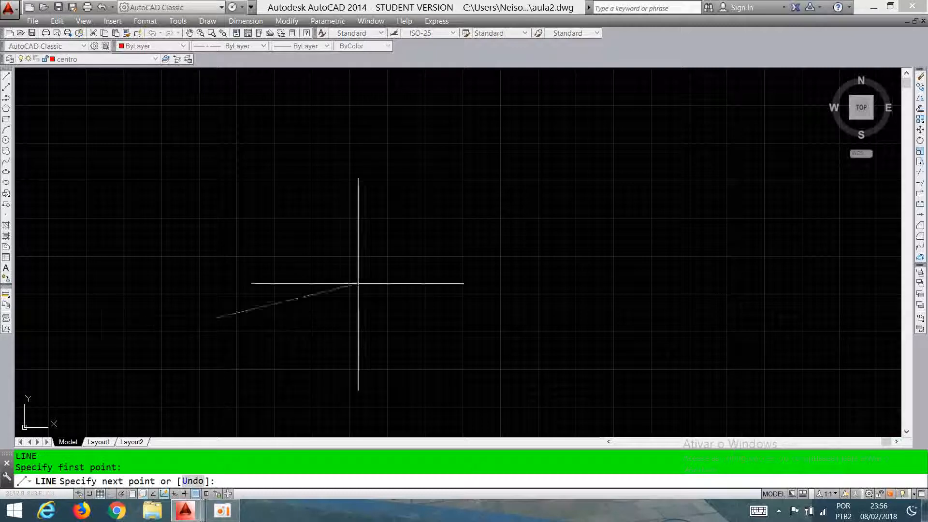
left_click(397, 178)
left_click(461, 253)
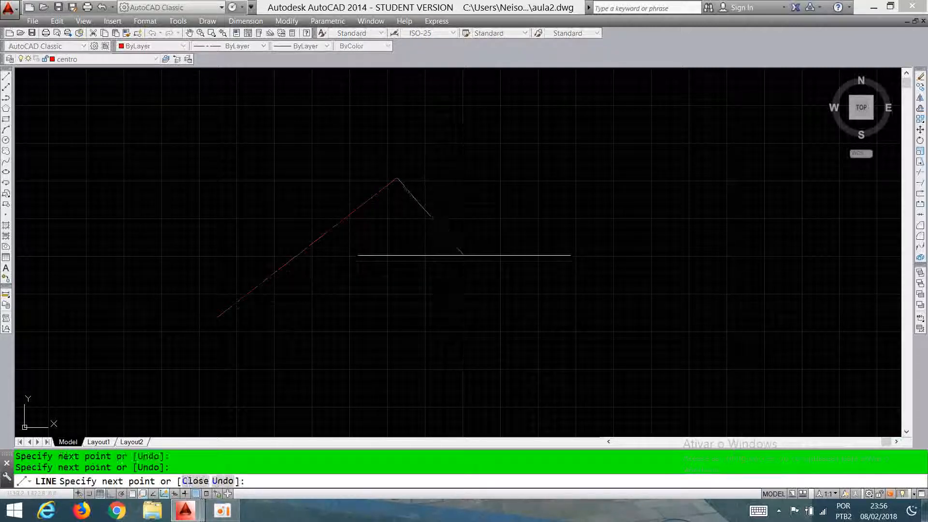
left_click(397, 333)
left_click(550, 353)
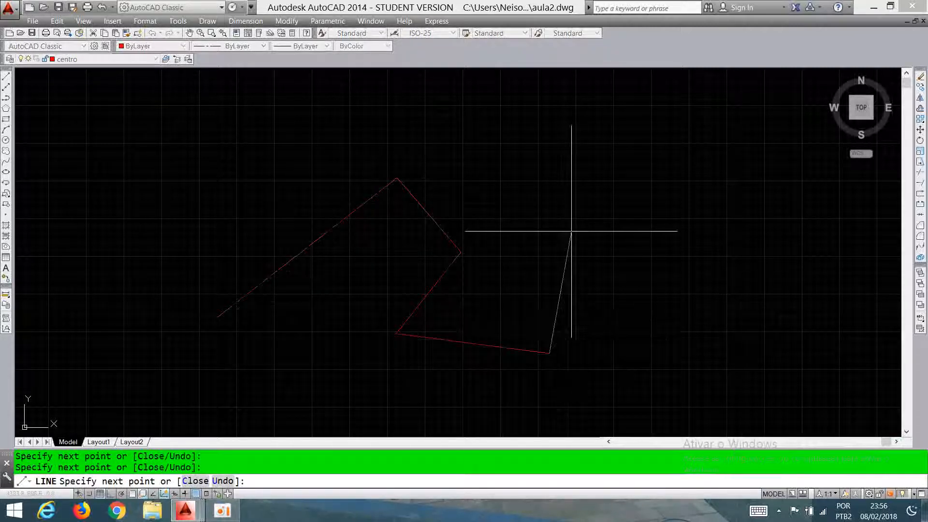
left_click(571, 232)
key("Return")
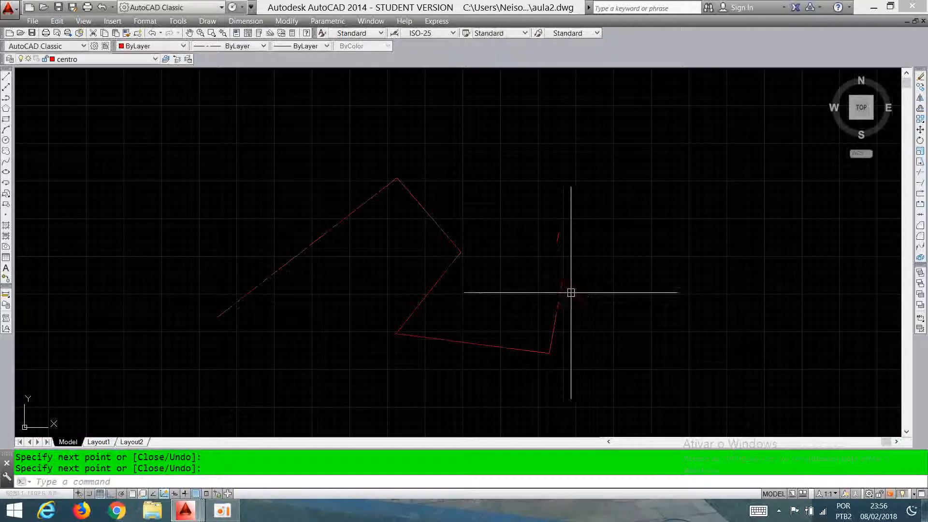
Make Layer3 current and draw an open chain of five connected line segments to the left of the red zigzag
left_click(104, 59)
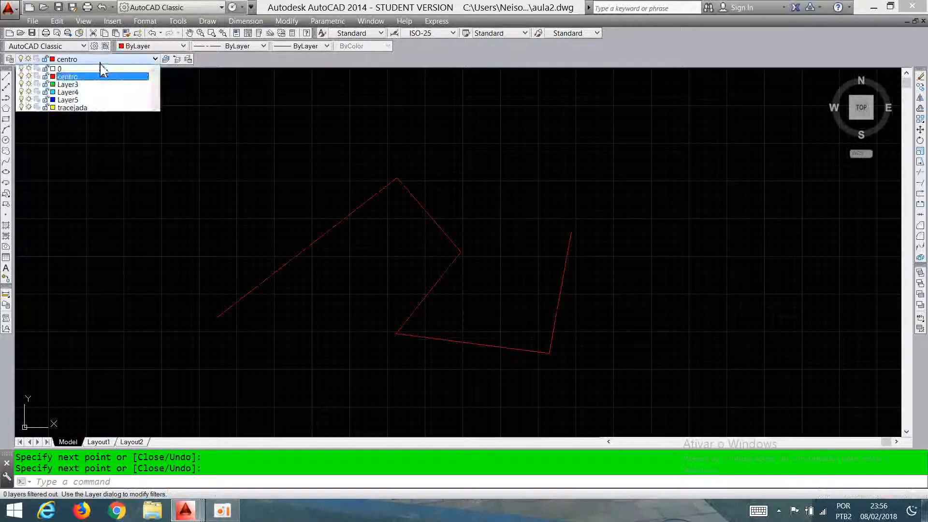
left_click(84, 85)
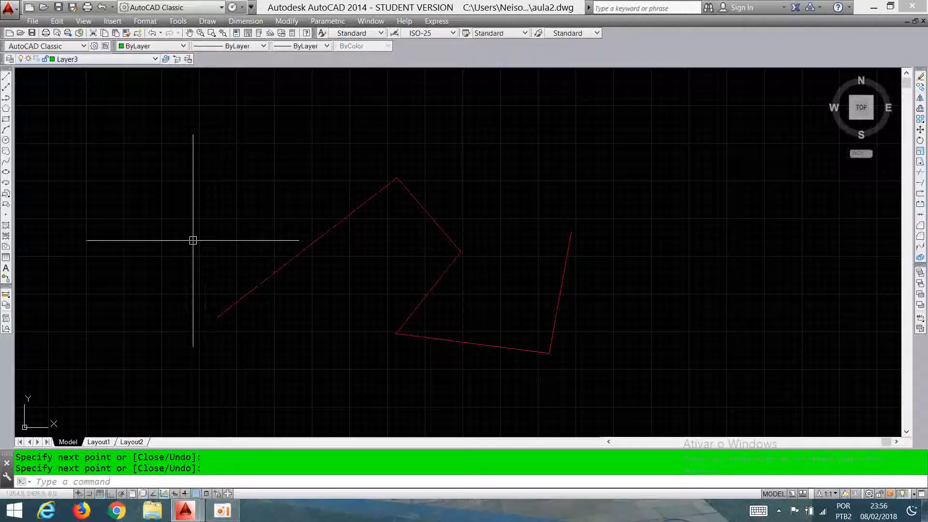
type("l")
key("Return")
left_click(112, 270)
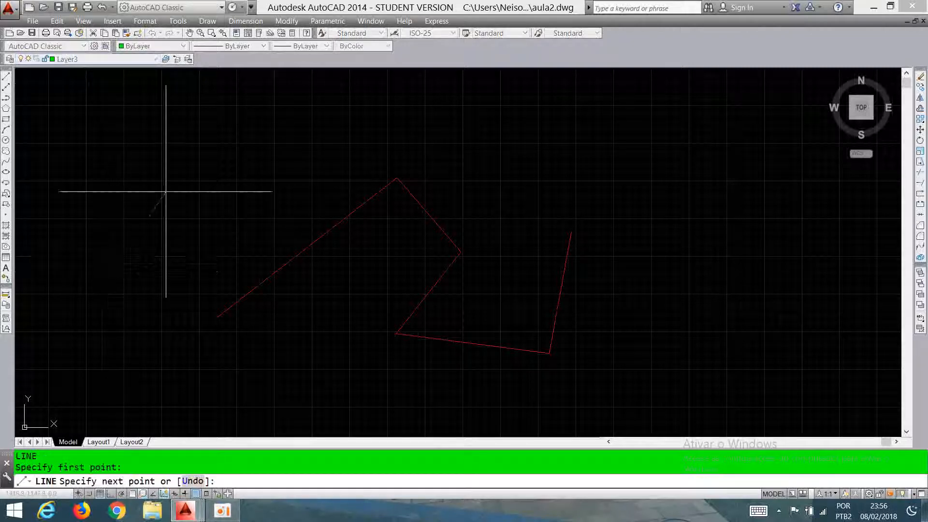
left_click(159, 153)
left_click(276, 214)
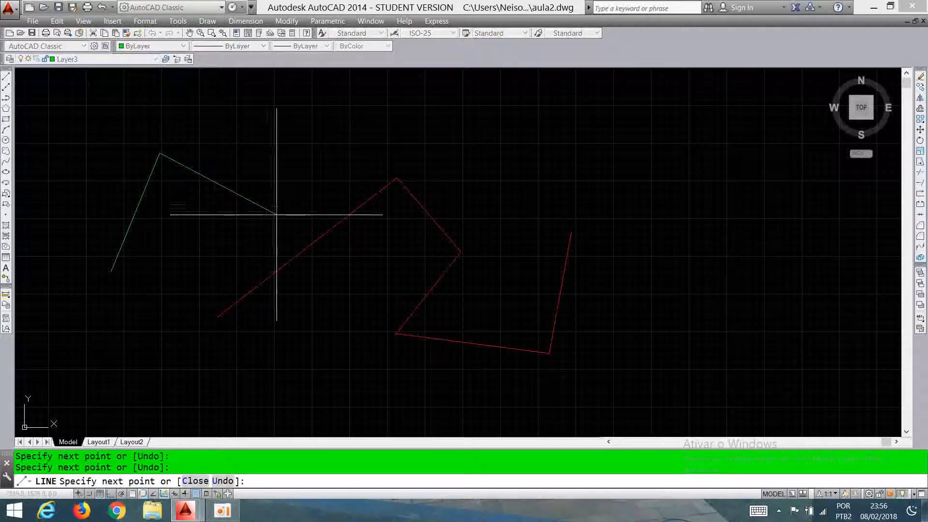
left_click(184, 256)
left_click(184, 283)
left_click(195, 336)
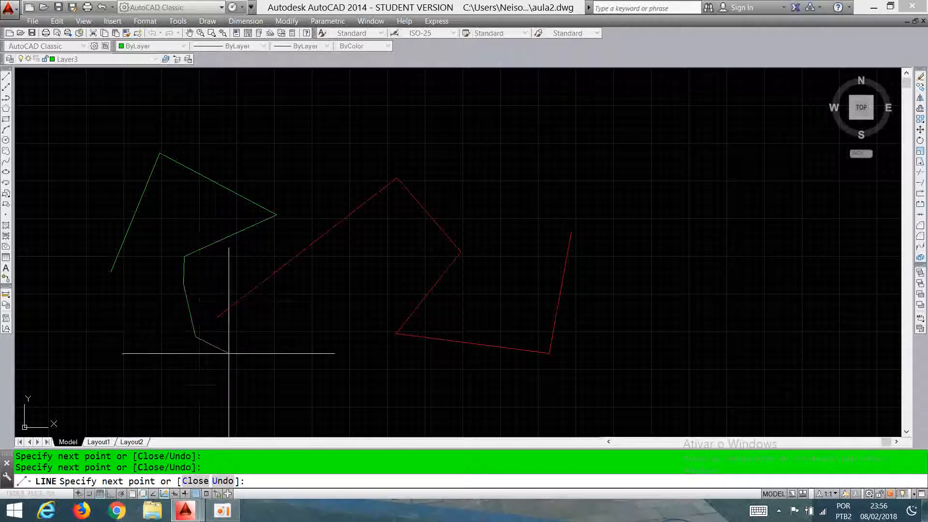
key("Return")
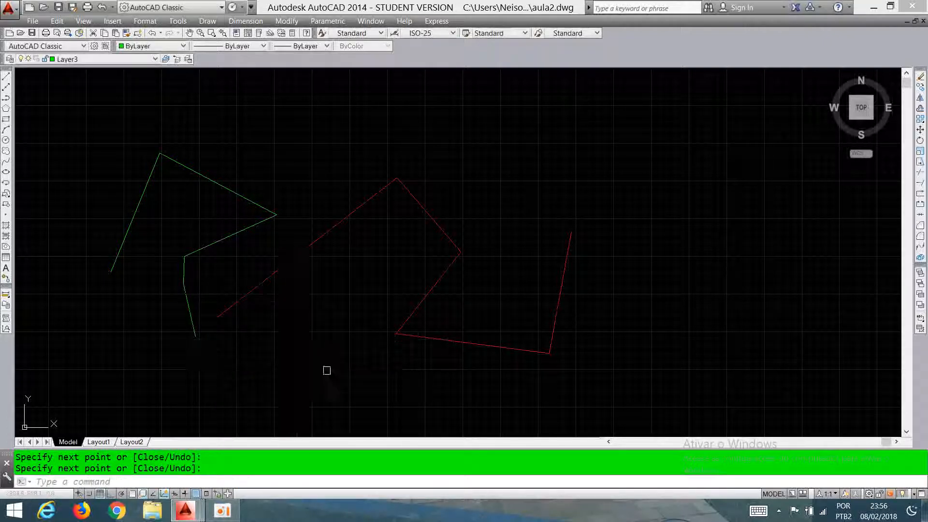